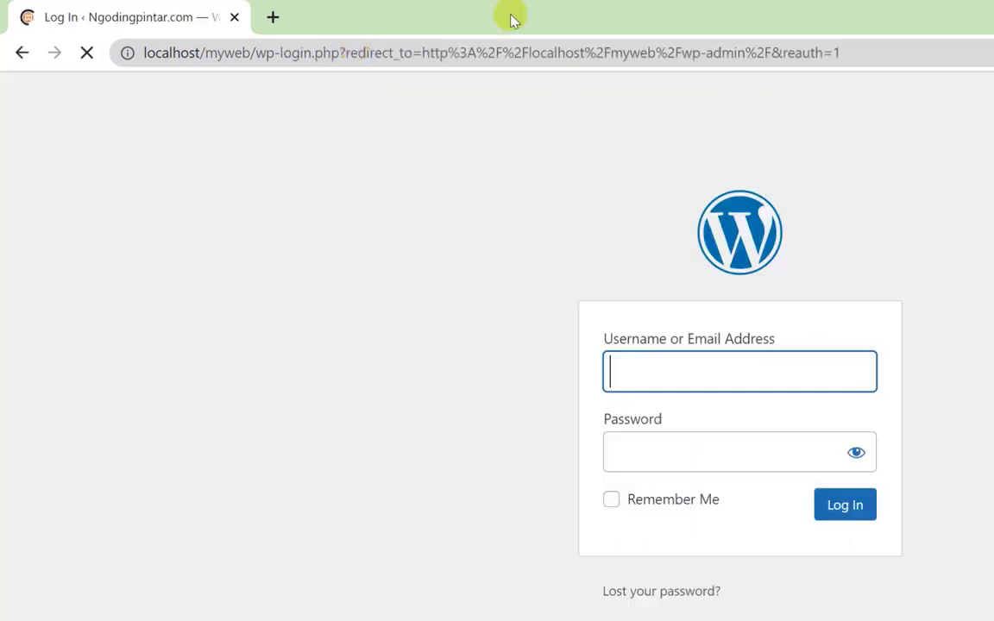
Log in to the WordPress admin with the username admin and the account password
text(ad)
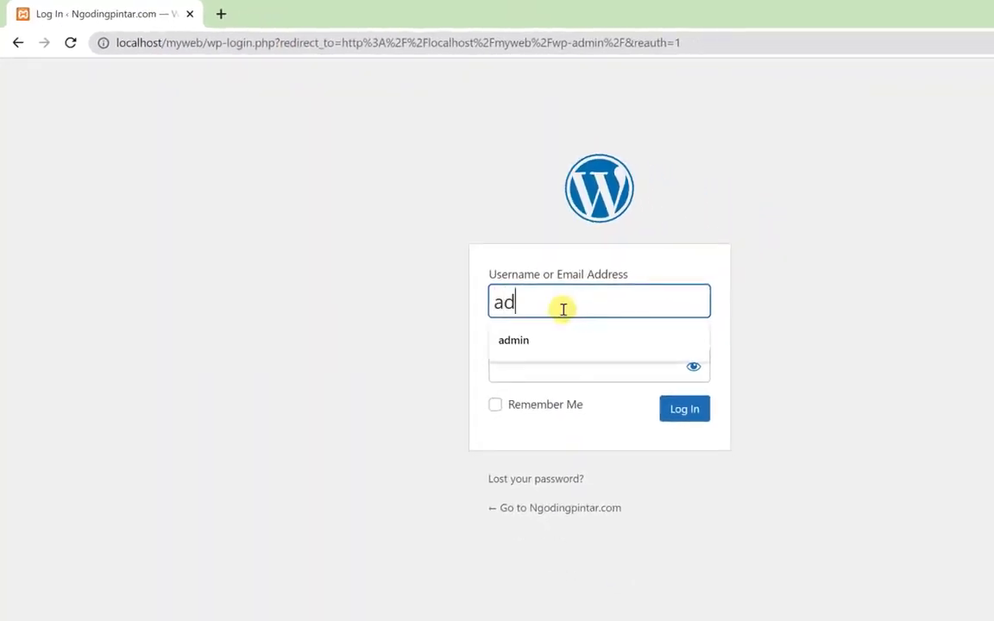
text(min)
key(Tab)
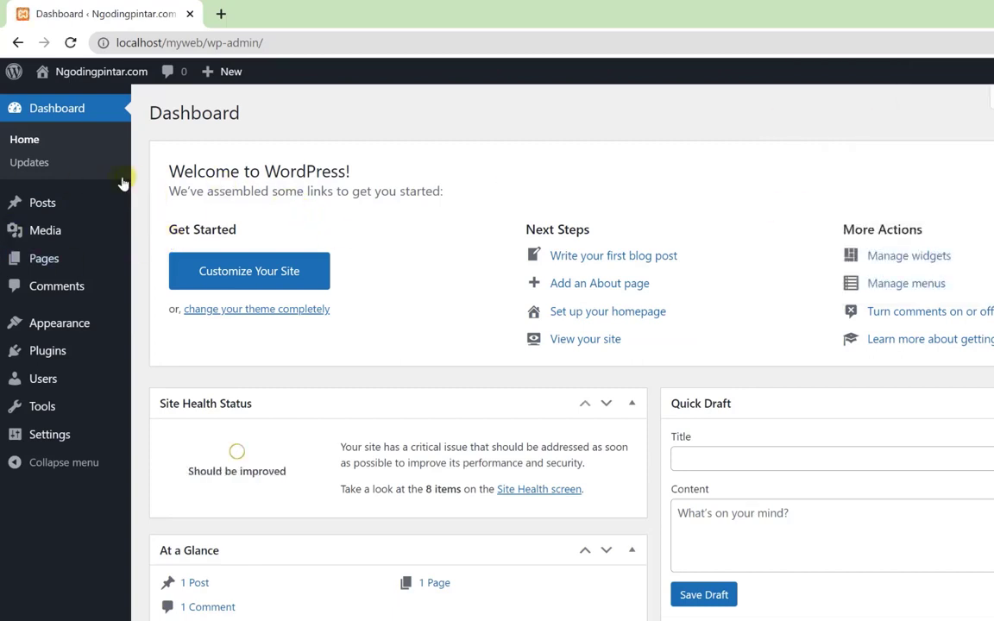
Open the management page for post categories
mouse_move(110, 200)
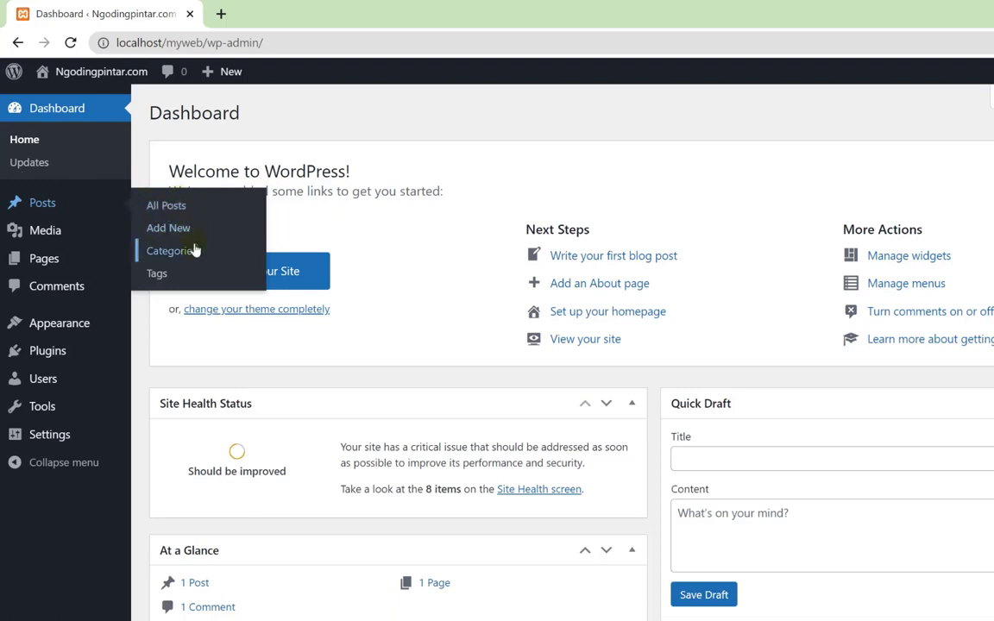
click(179, 260)
click(187, 257)
click(54, 200)
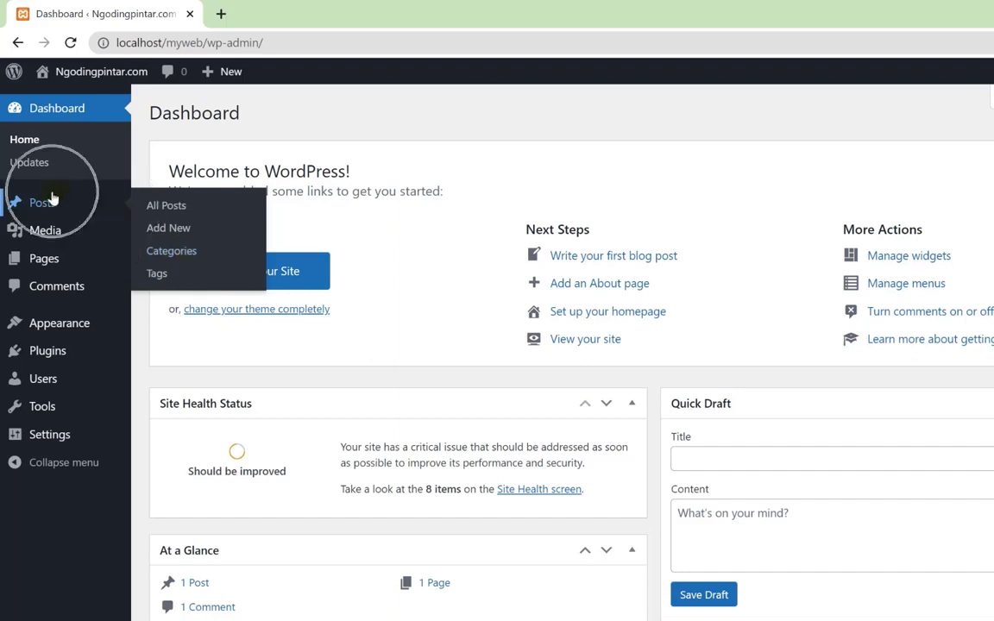
click(169, 254)
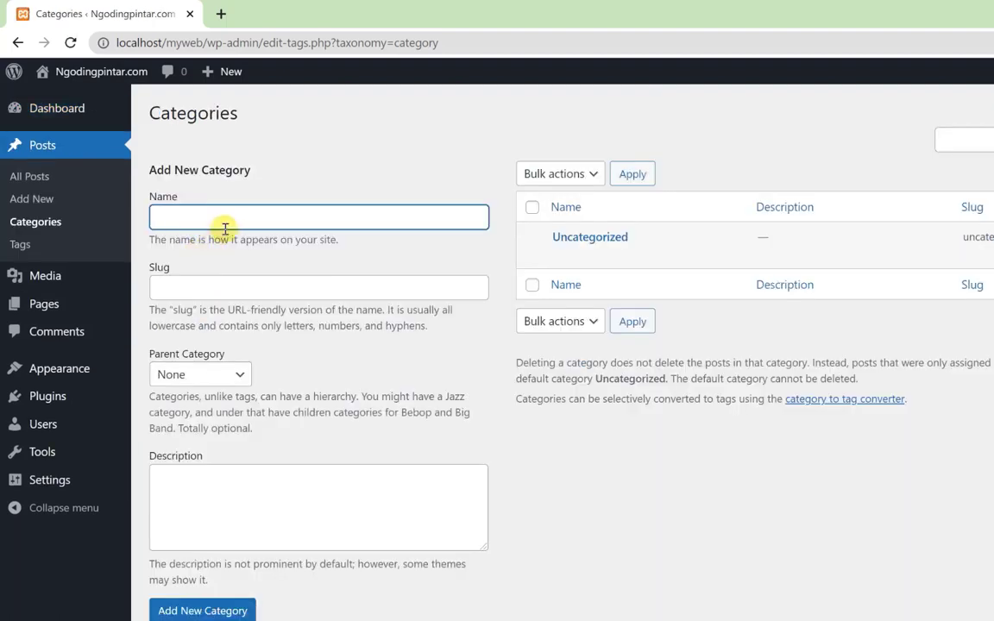
Enter Tutorial as the name of the new category
mouse_move(633, 271)
click(188, 223)
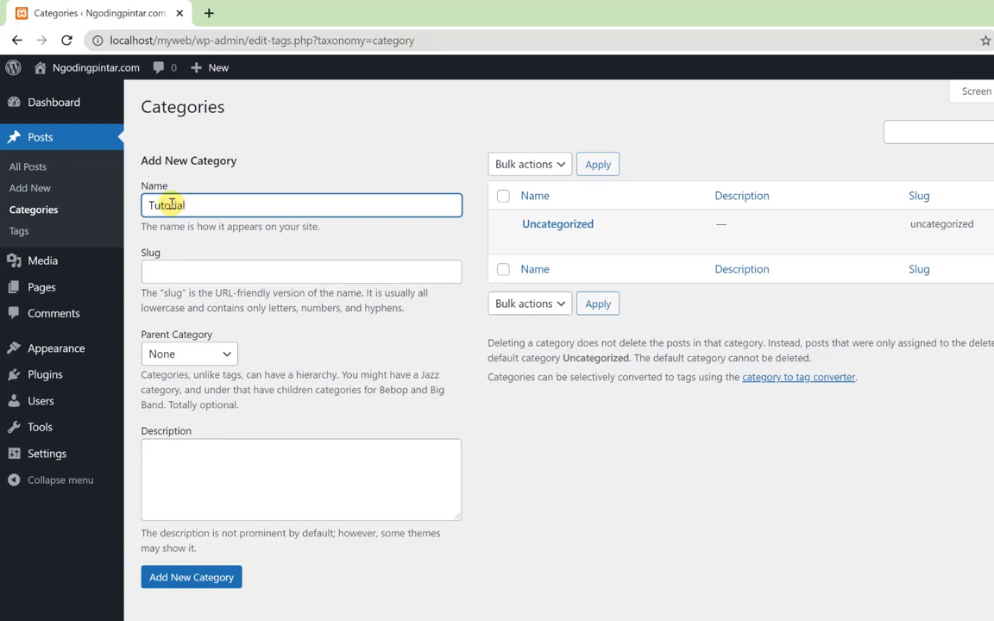
text(Tutorial)
click(206, 271)
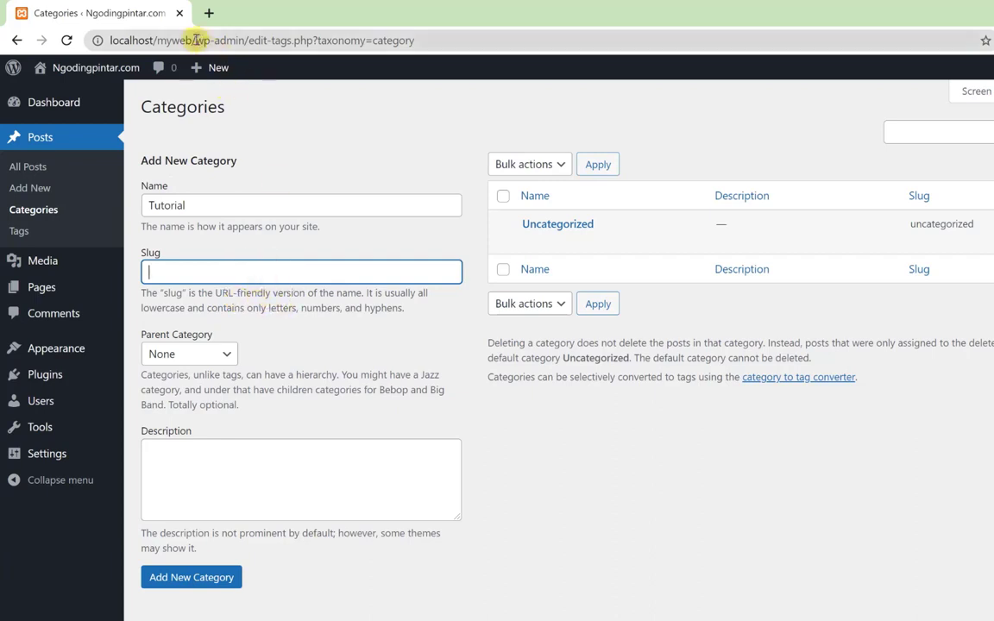
Open a new browser tab and enter the address localhost/myweb/tutorial without loading it
click(208, 13)
text(localhost)
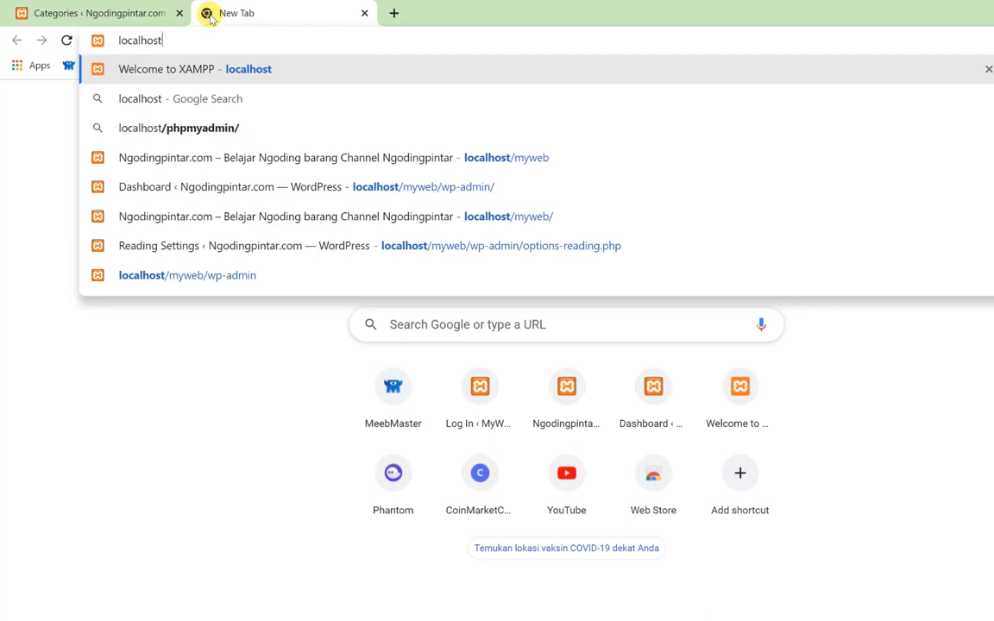
text(/w)
key(BackSpace)
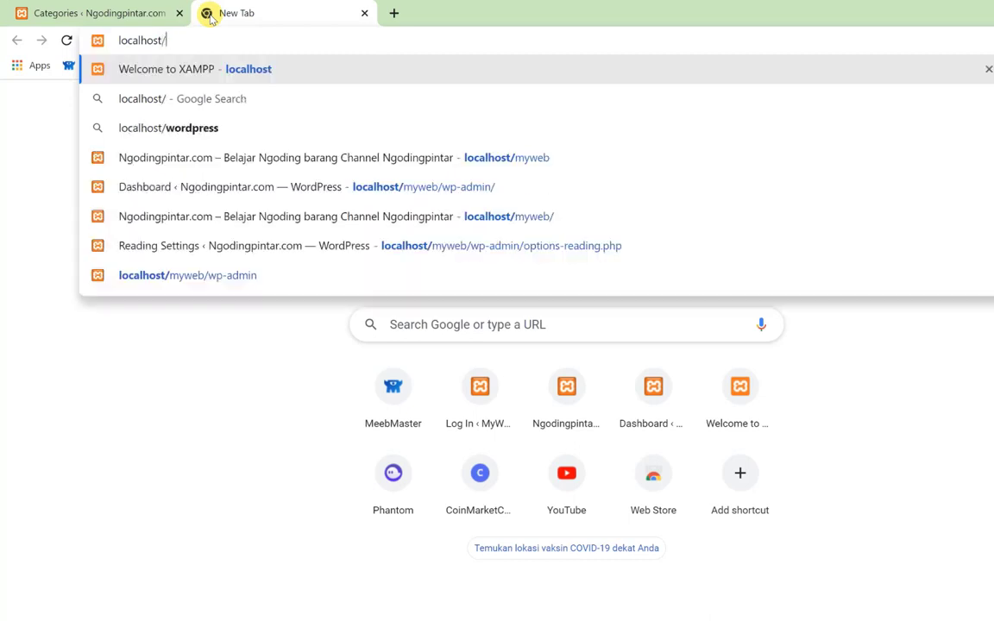
text(myweb/)
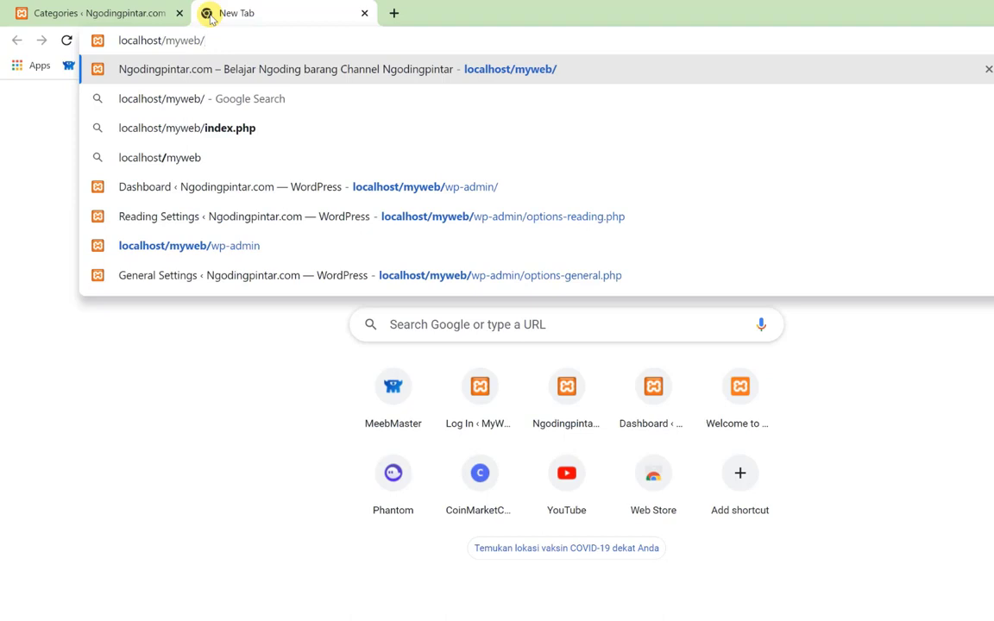
text(tu)
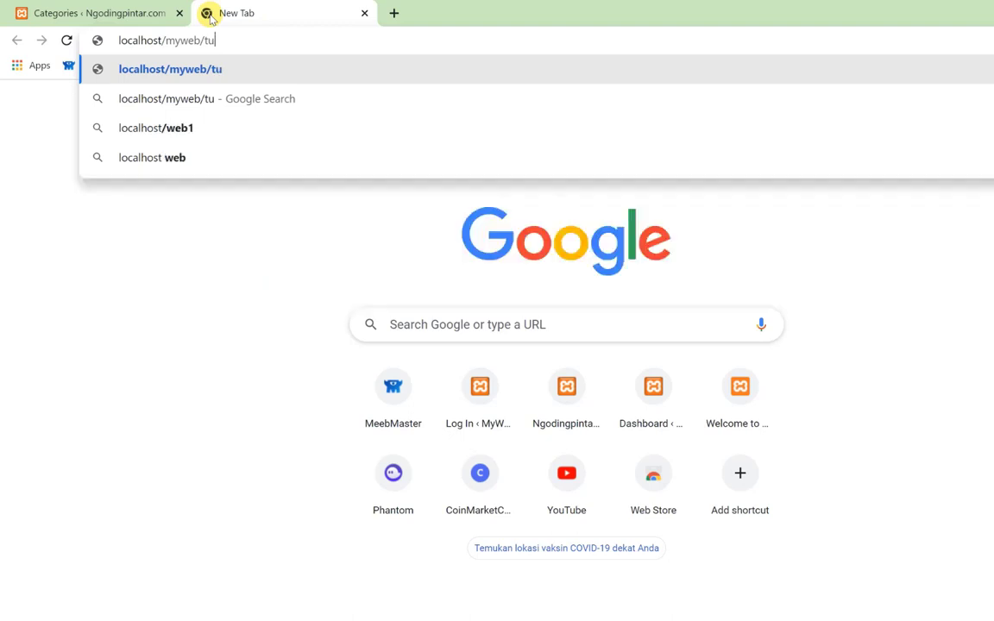
text(torial)
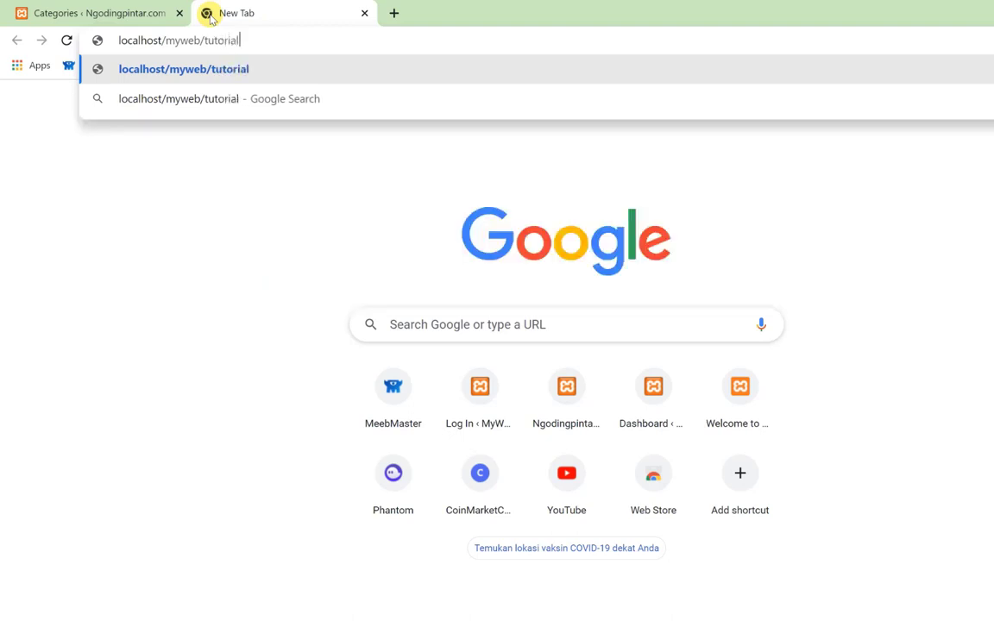
Extend the unloaded address to localhost/myweb/tutorial-php and return to the category form
key(ctrl+shift+Left)
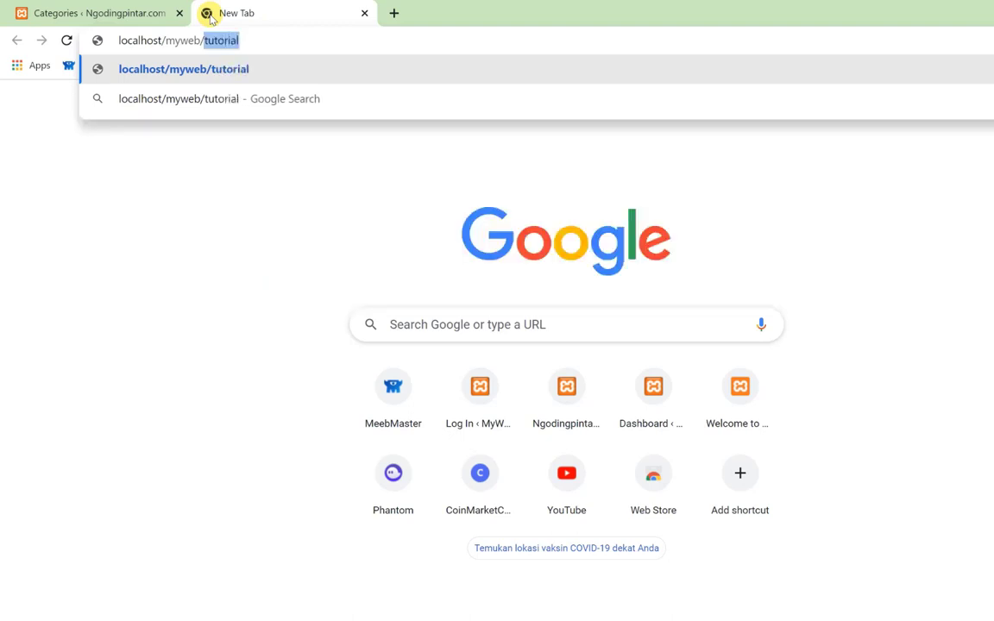
click(263, 41)
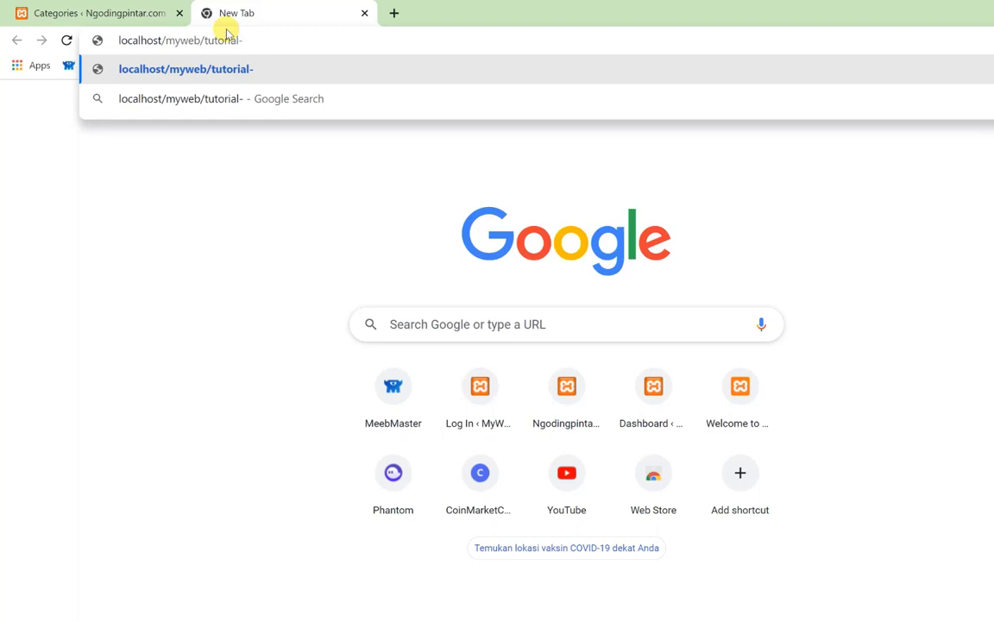
text(-php)
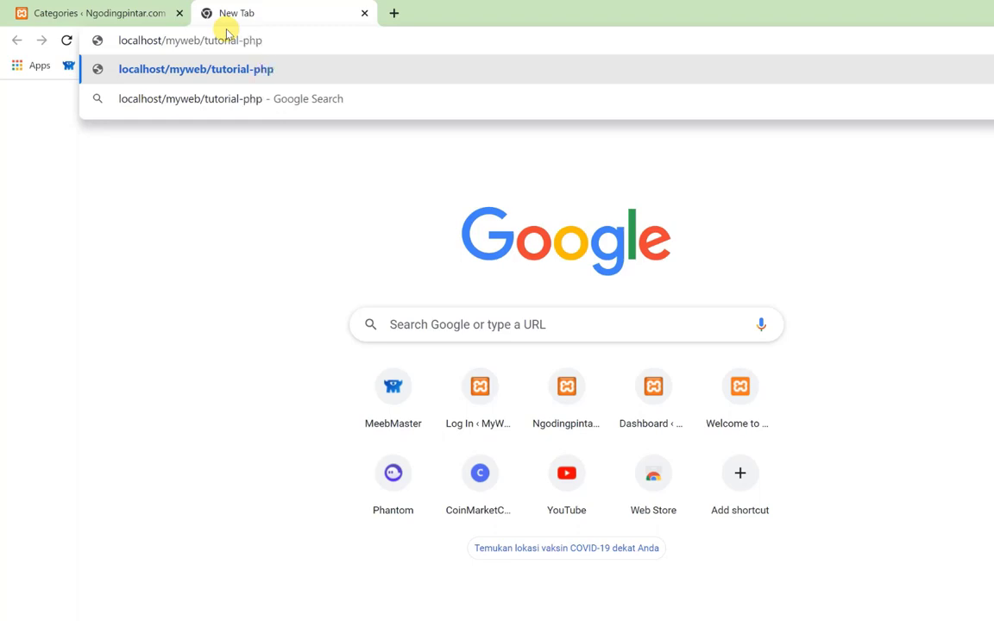
click(134, 12)
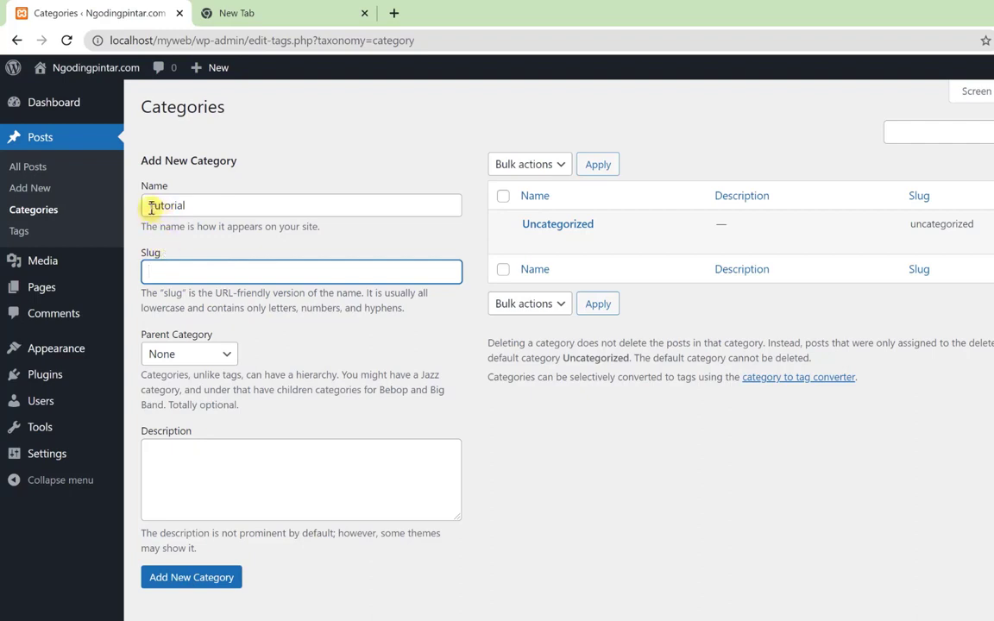
Enter tutorial as the new category's slug and clear the slug again
drag(149, 206, 215, 208)
click(185, 273)
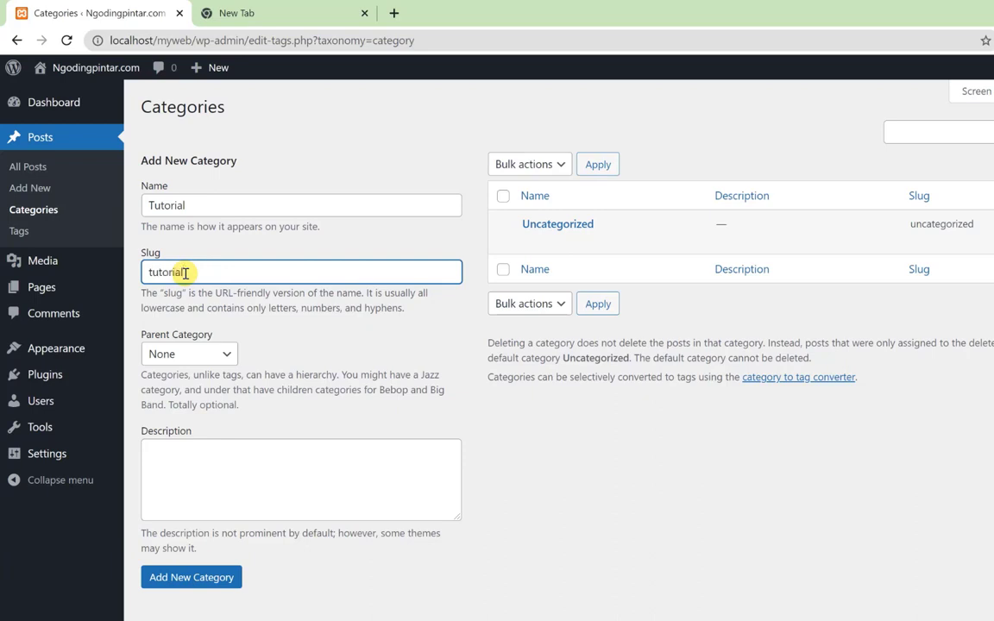
click(185, 273)
double_click(146, 272)
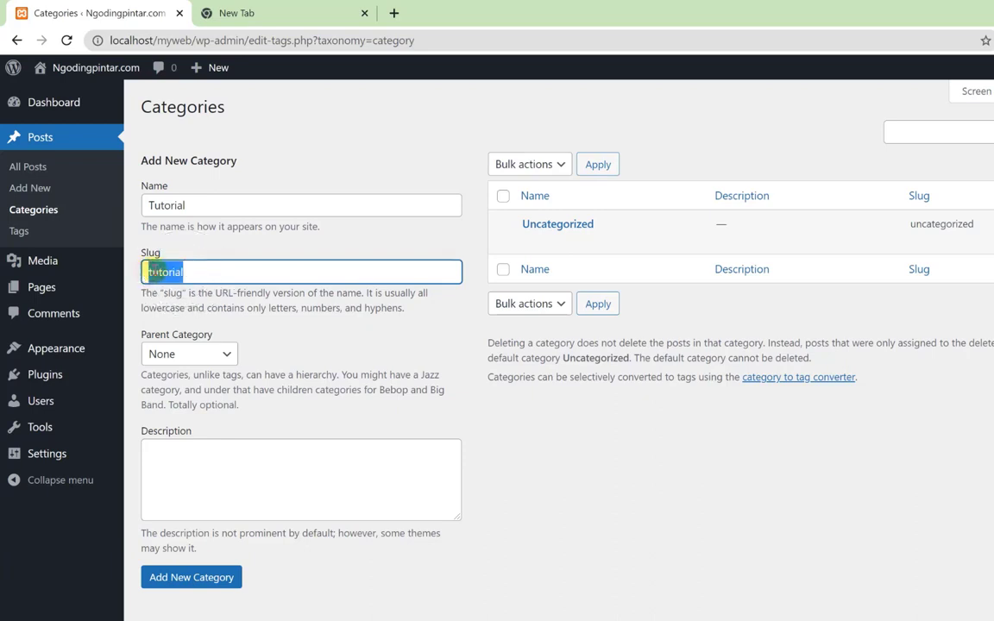
key(BackSpace)
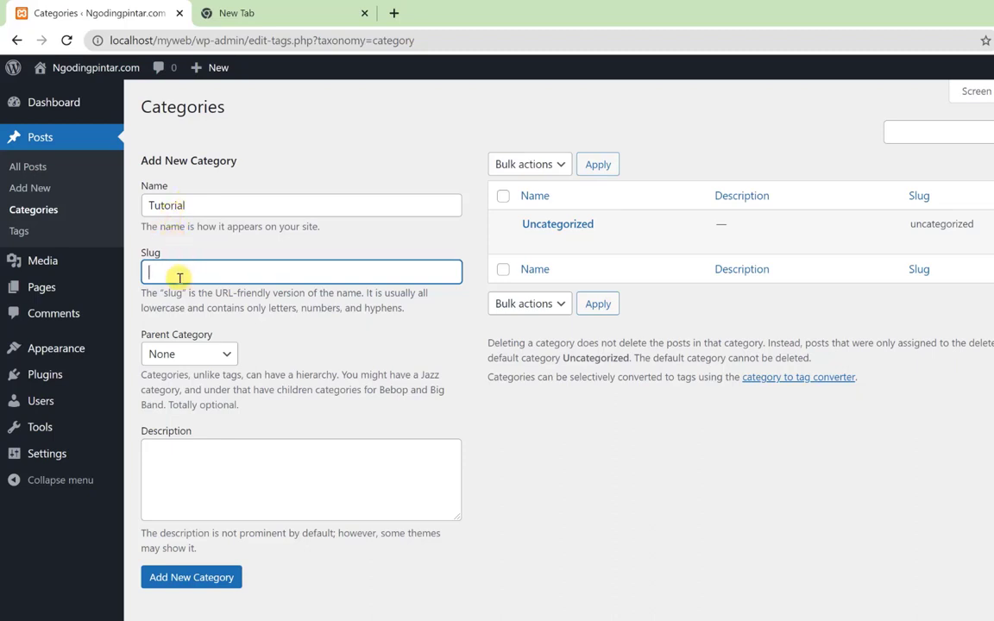
Examine the parent category choices for the new category and close them without changing the selection
click(273, 341)
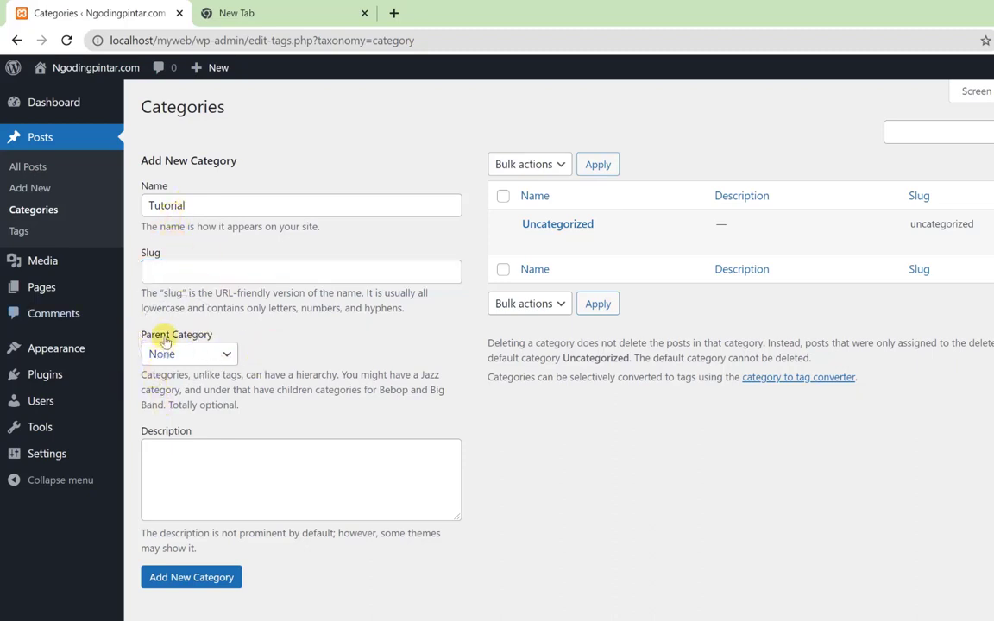
click(206, 351)
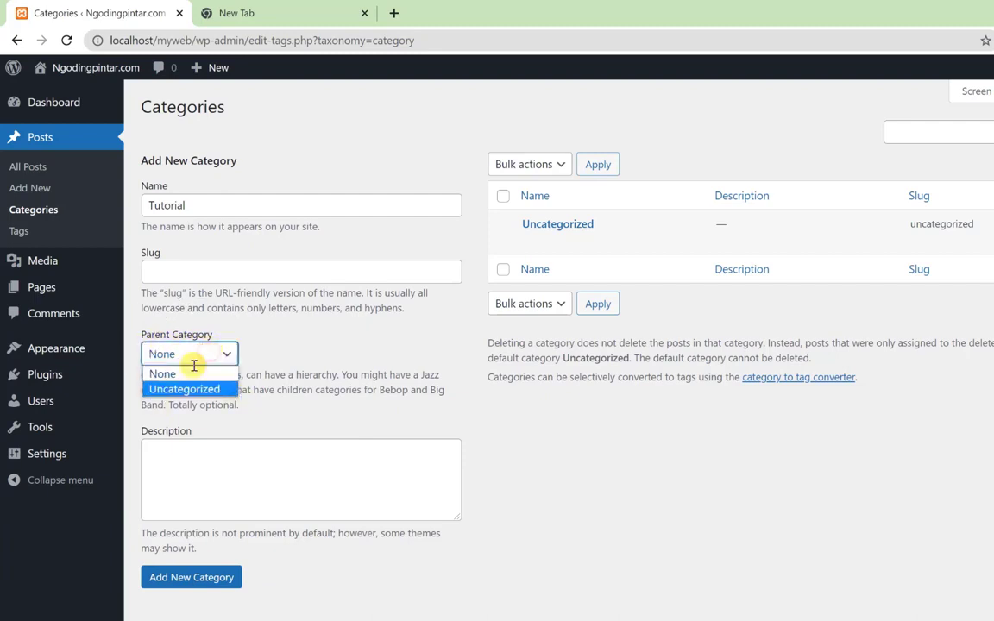
click(291, 337)
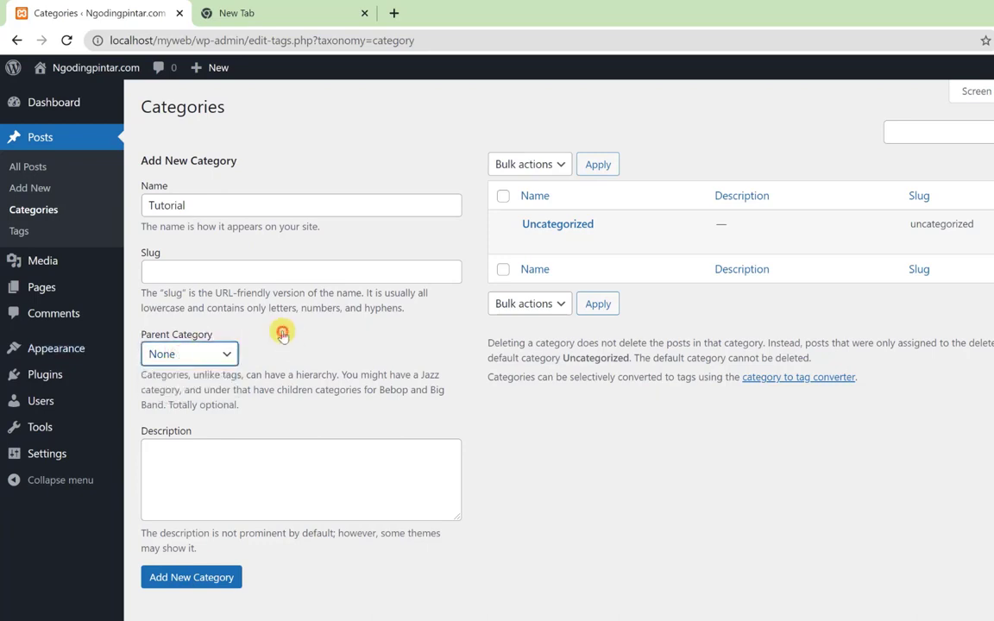
click(170, 205)
double_click(173, 206)
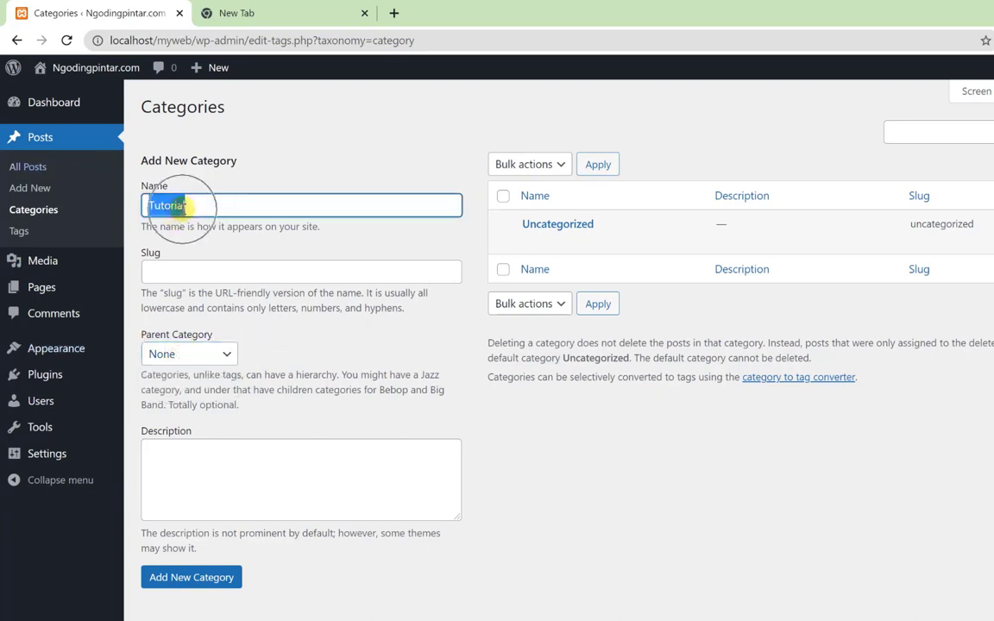
click(227, 309)
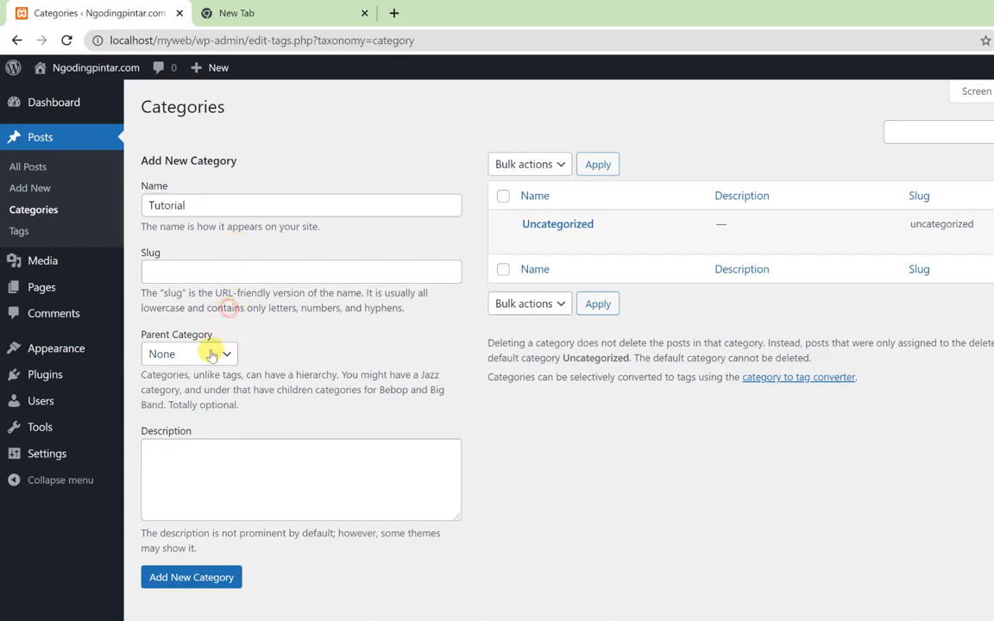
Add the Tutorial category with an empty slug and description and no parent category
click(198, 466)
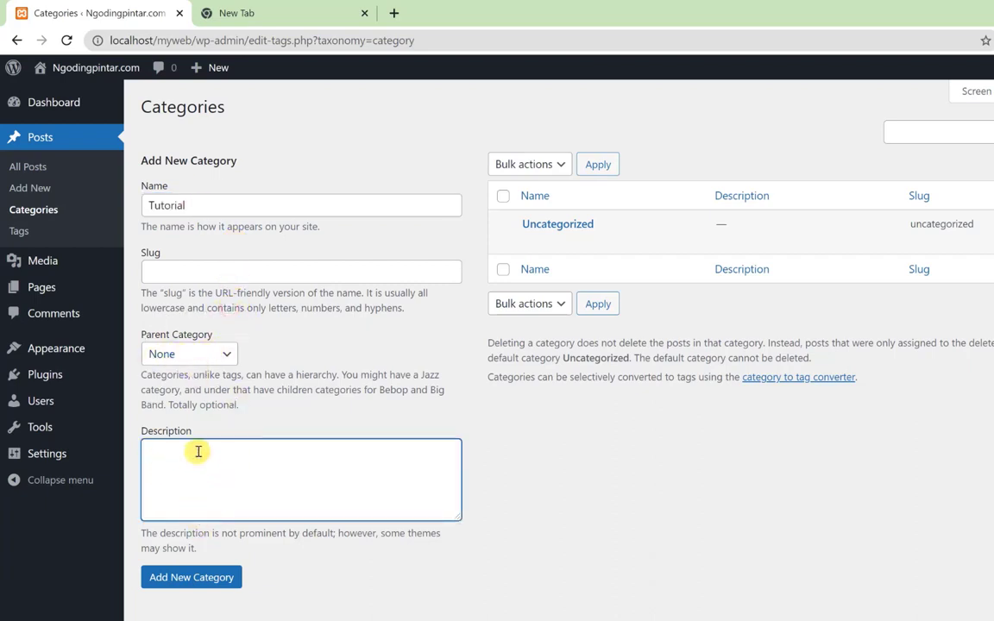
click(202, 586)
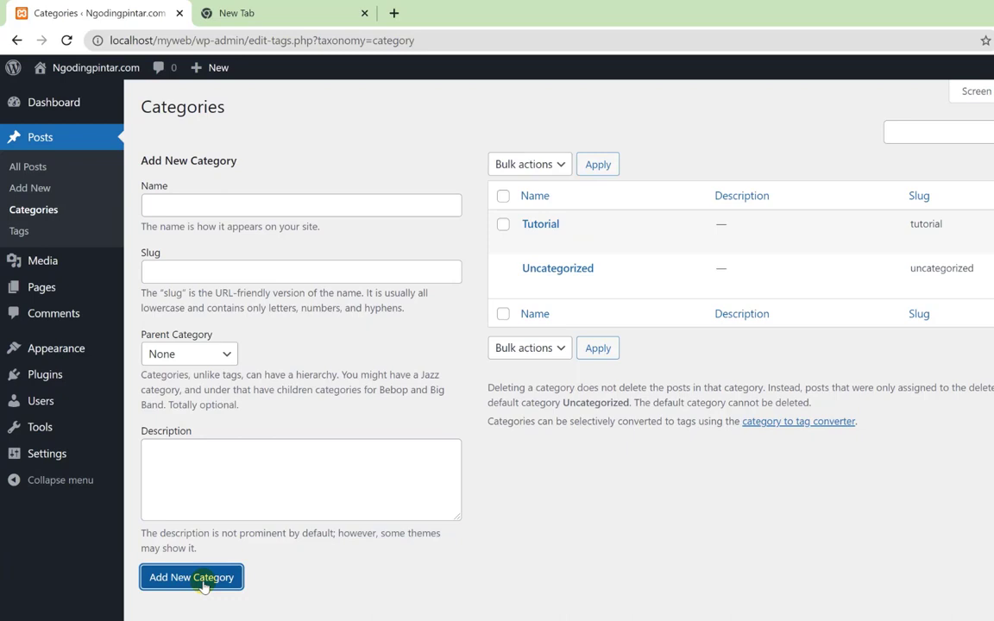
click(548, 230)
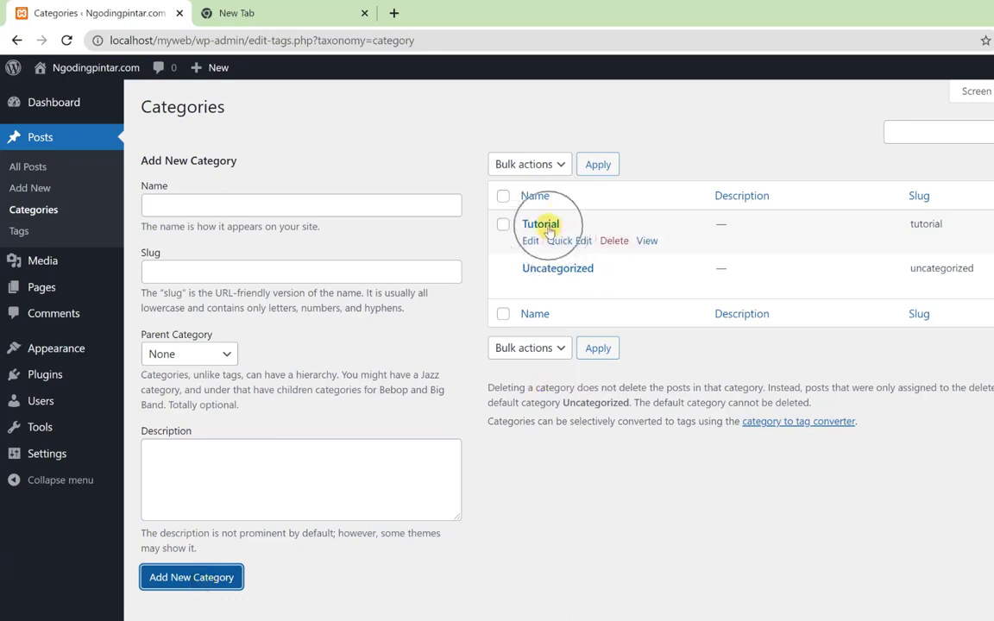
Add another category named Artikel with an empty slug and no parent category
click(298, 201)
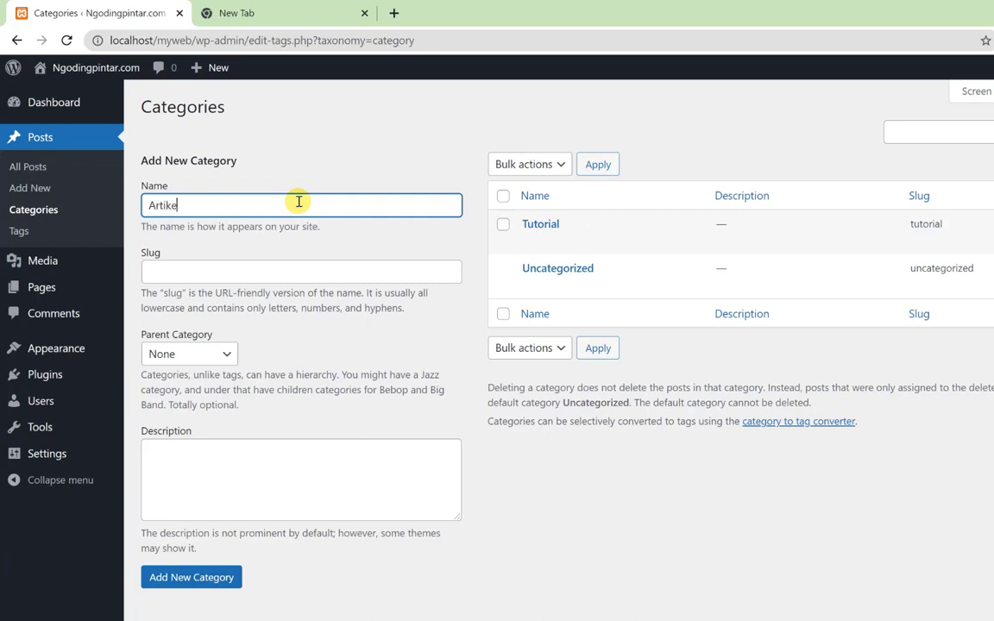
click(259, 270)
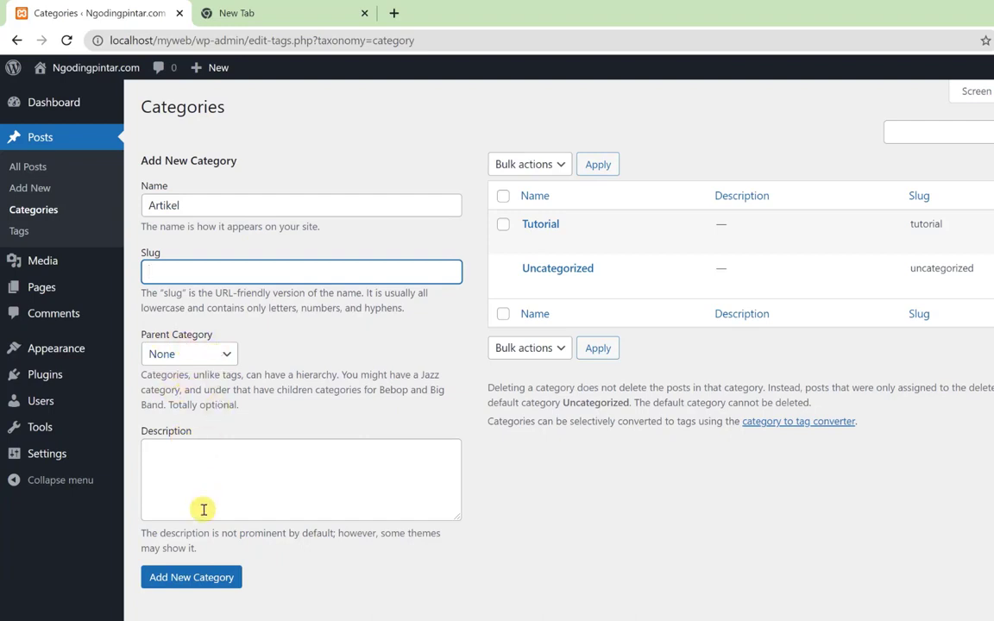
click(231, 578)
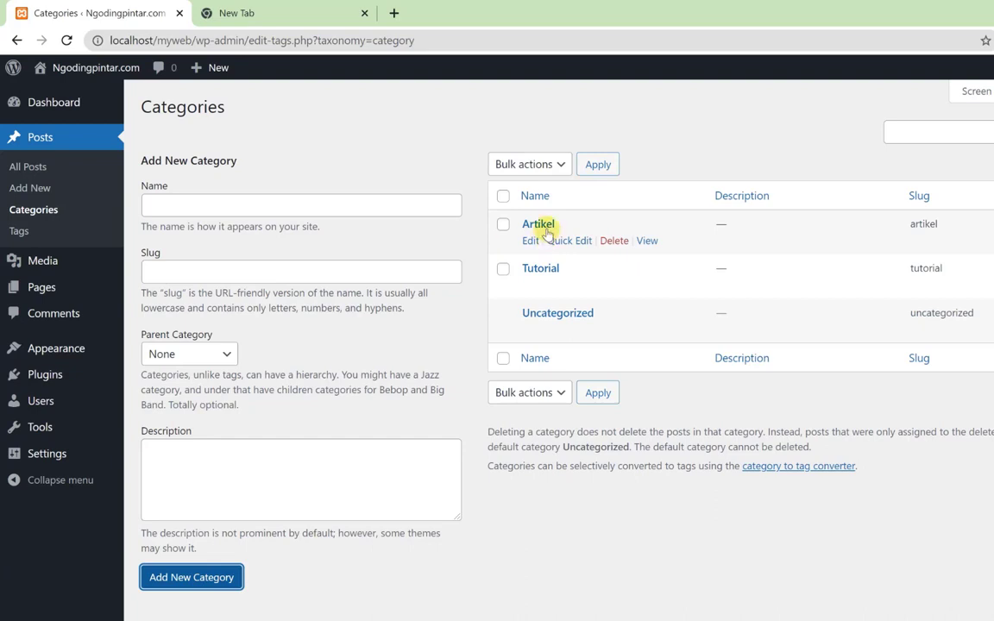
Add a category named Frontend with an empty slug and description and Tutorial as its parent category
click(318, 206)
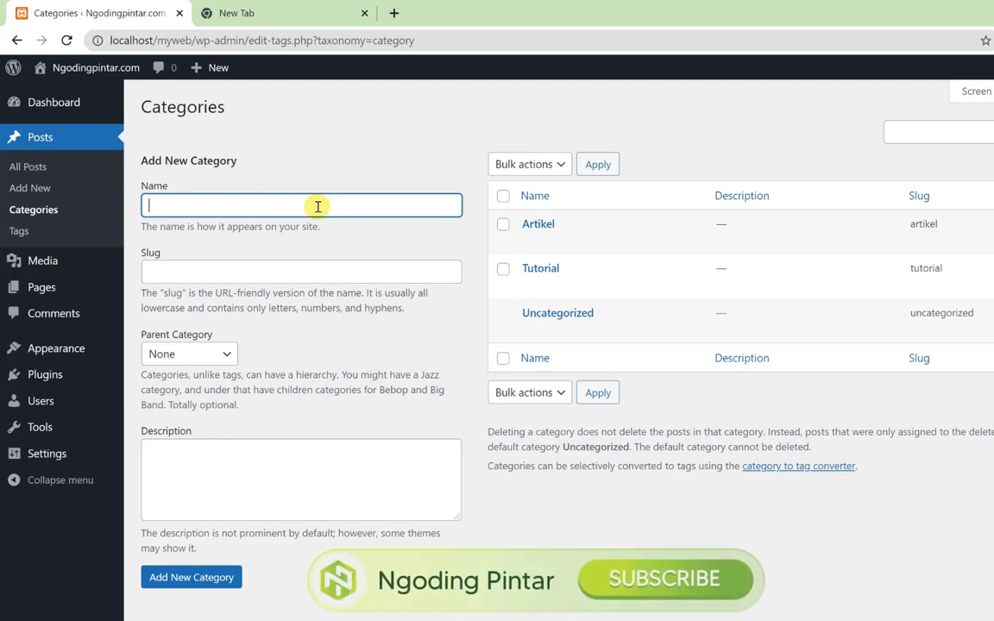
text(Fr)
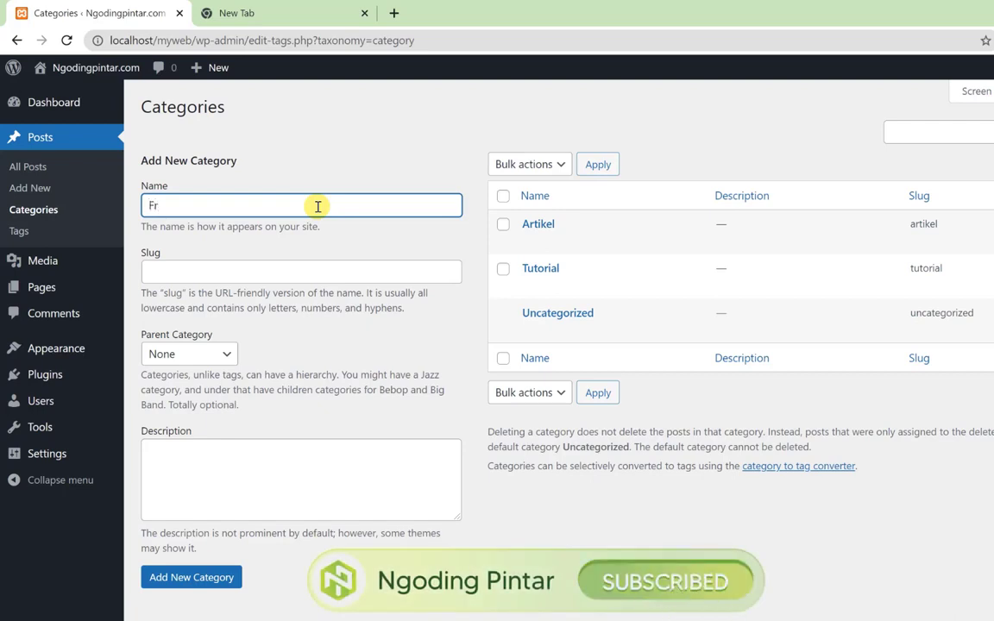
text(ontend)
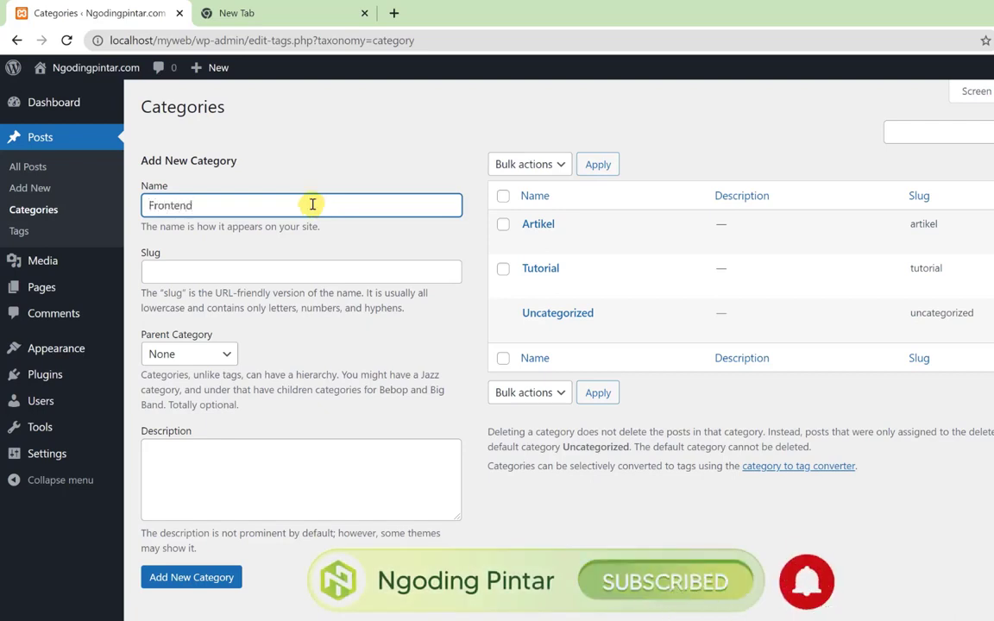
click(173, 273)
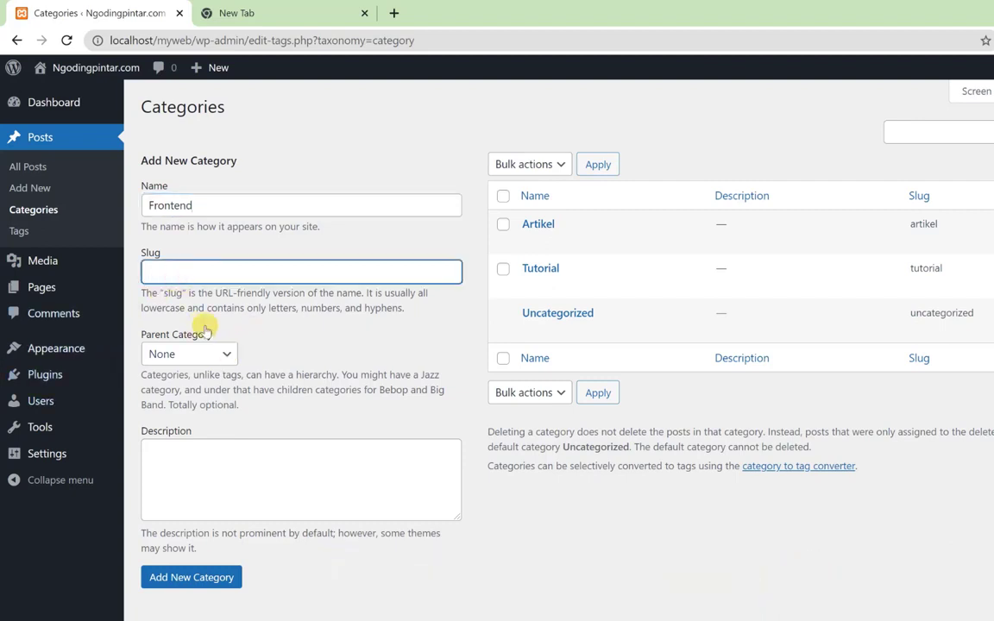
click(211, 358)
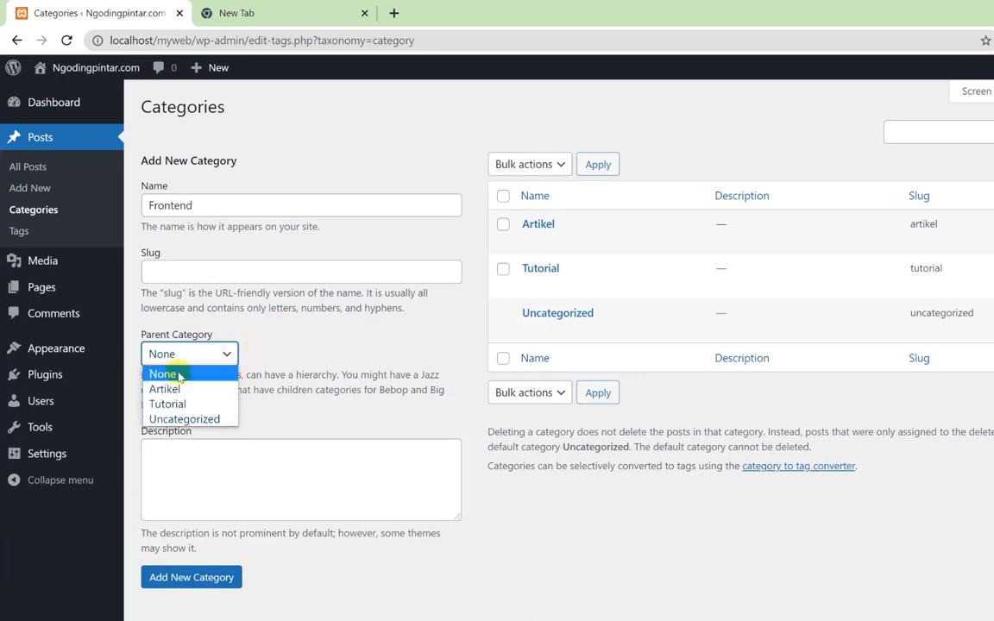
click(190, 404)
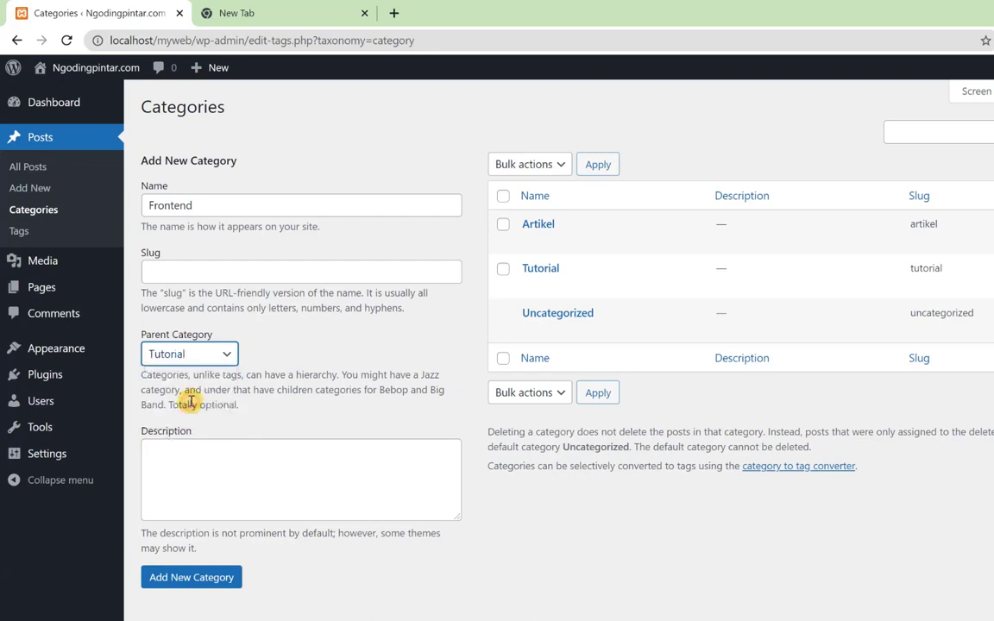
click(202, 458)
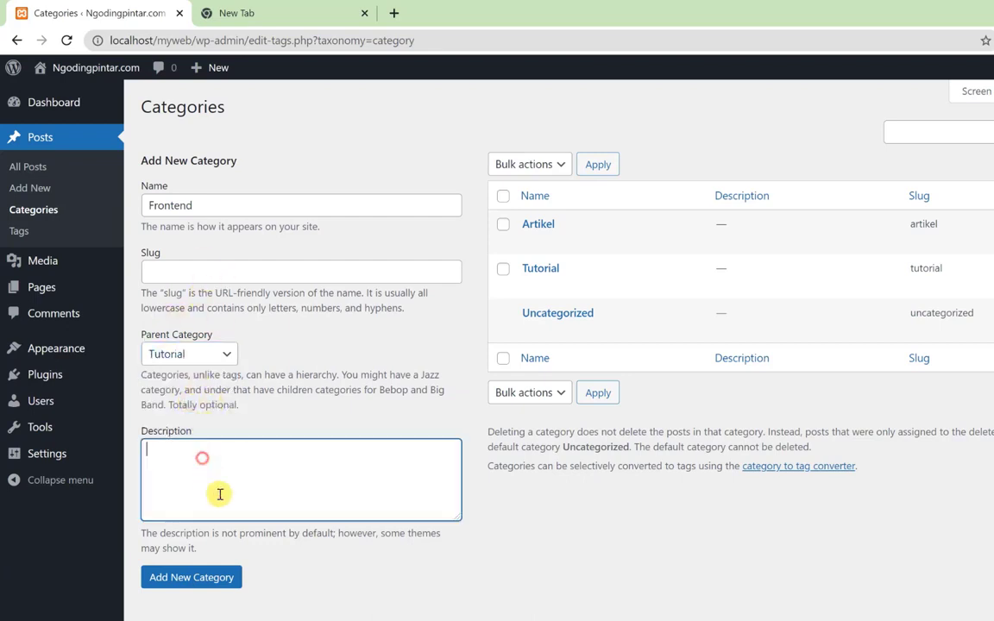
click(193, 574)
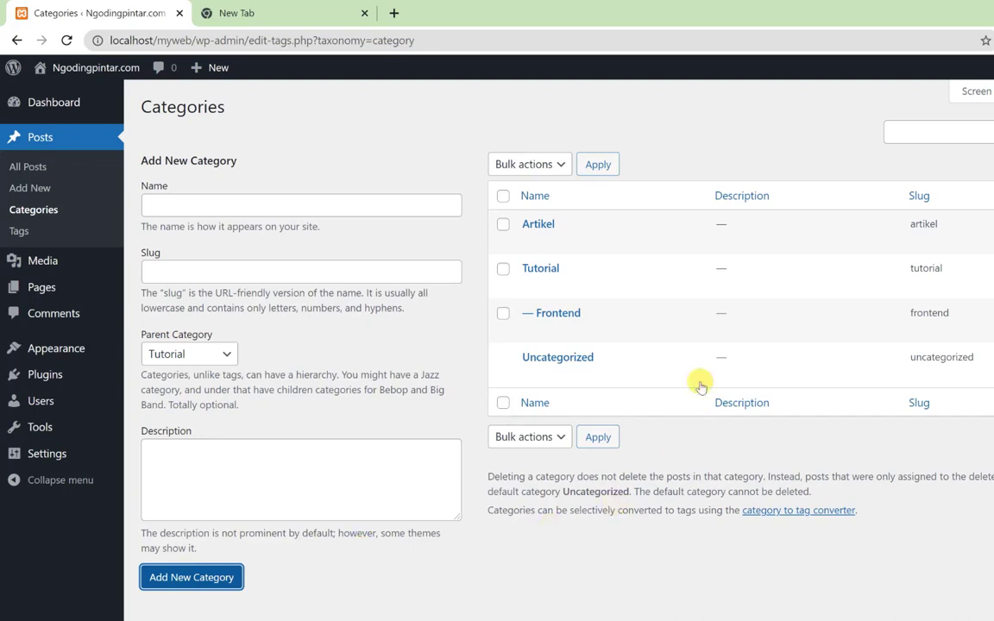
Add a category named Backend with an empty slug and Tutorial as its parent category
mouse_move(525, 269)
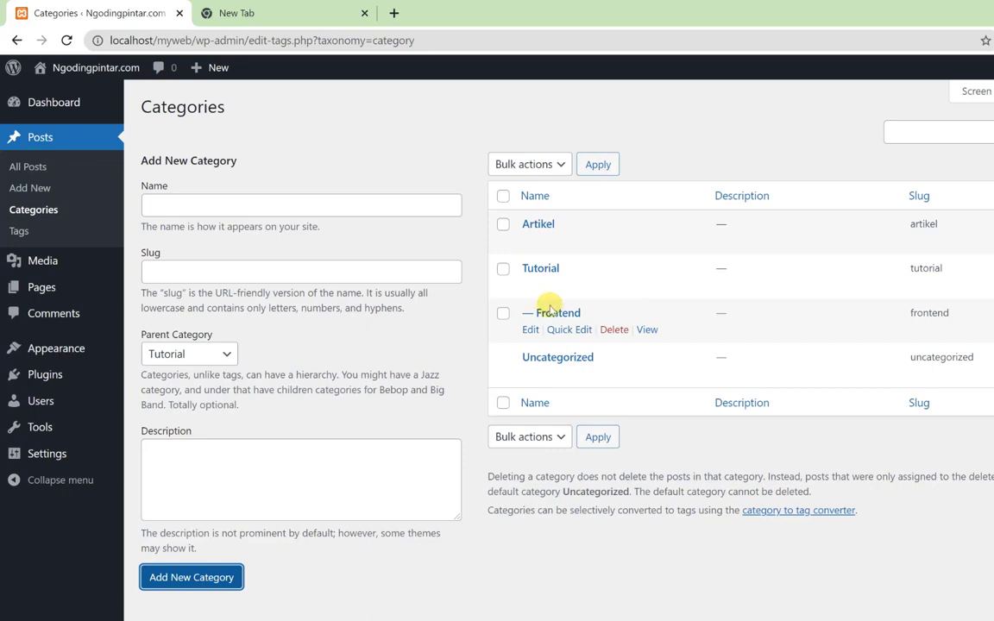
click(535, 273)
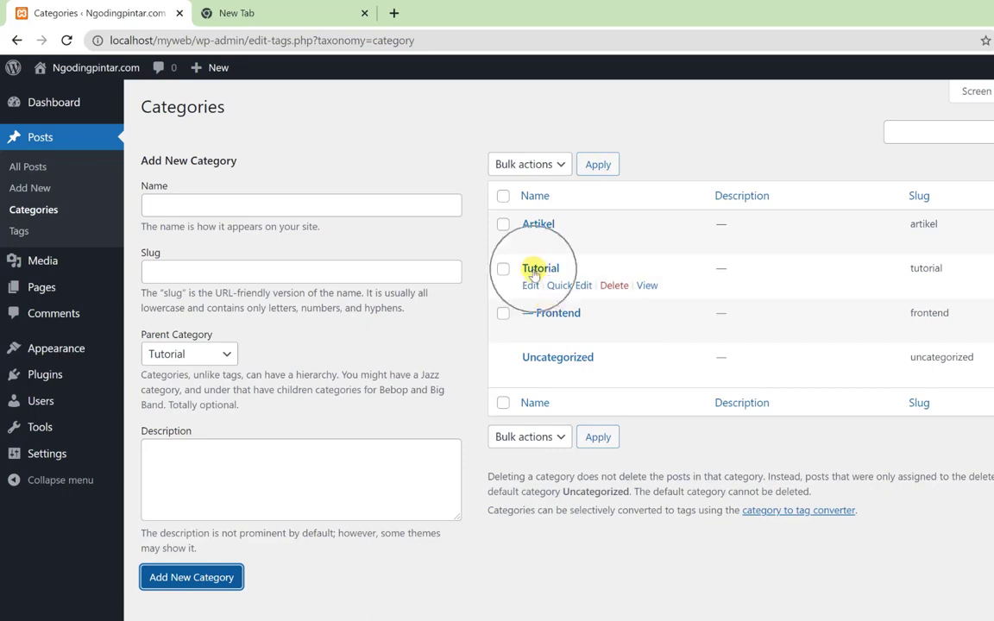
click(324, 209)
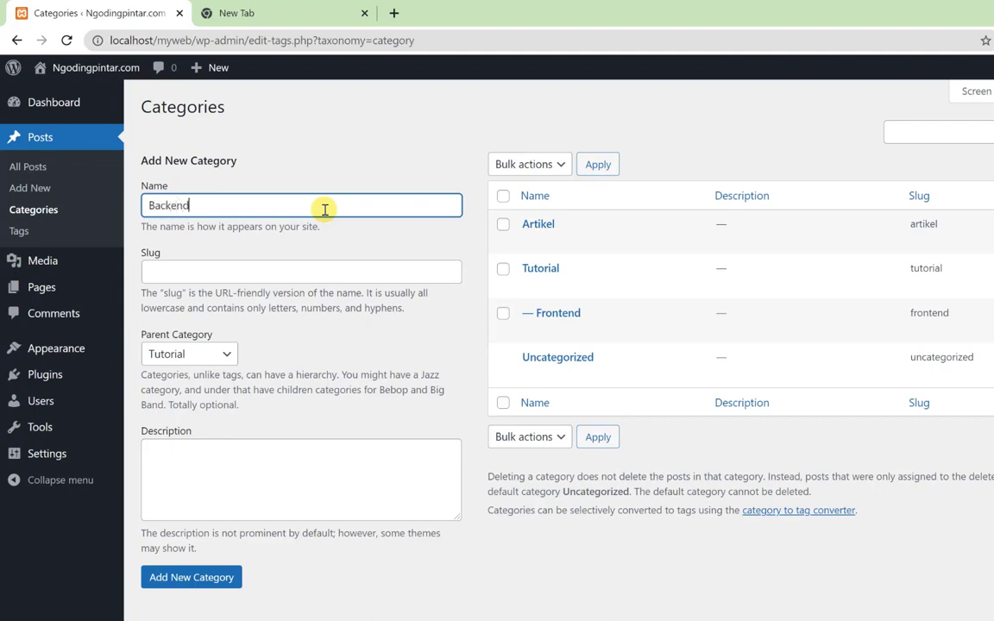
click(183, 349)
click(197, 405)
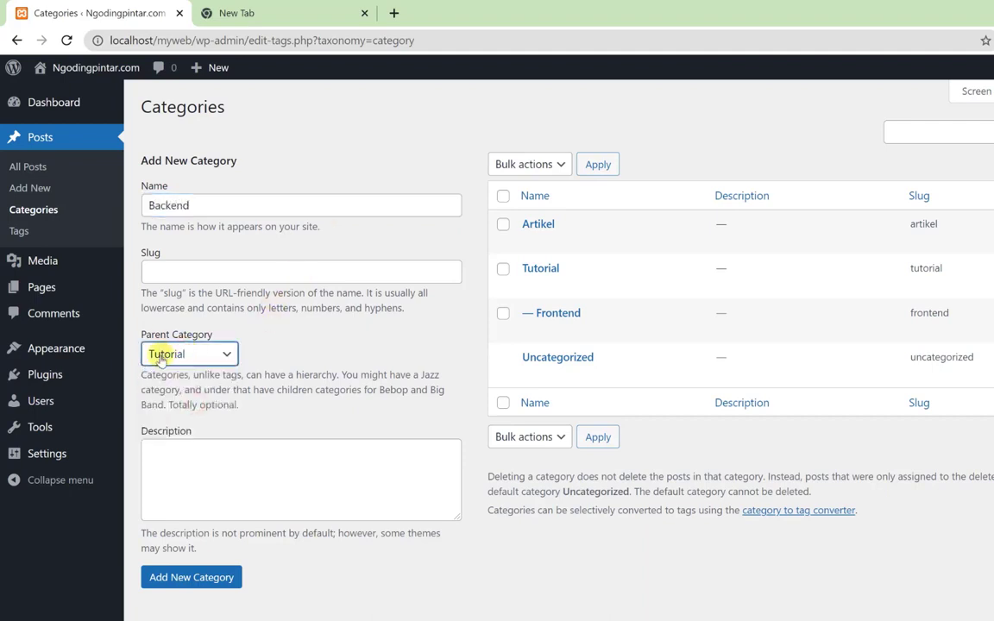
click(170, 583)
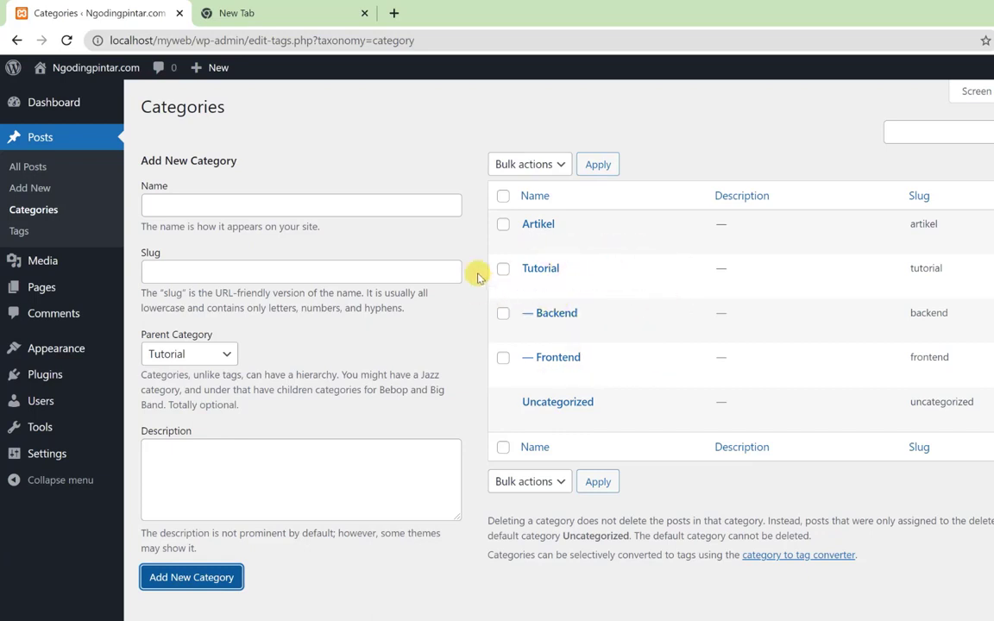
View the Tutorial category's page in a new browser tab and examine each part of its URL
click(645, 286)
click(651, 291)
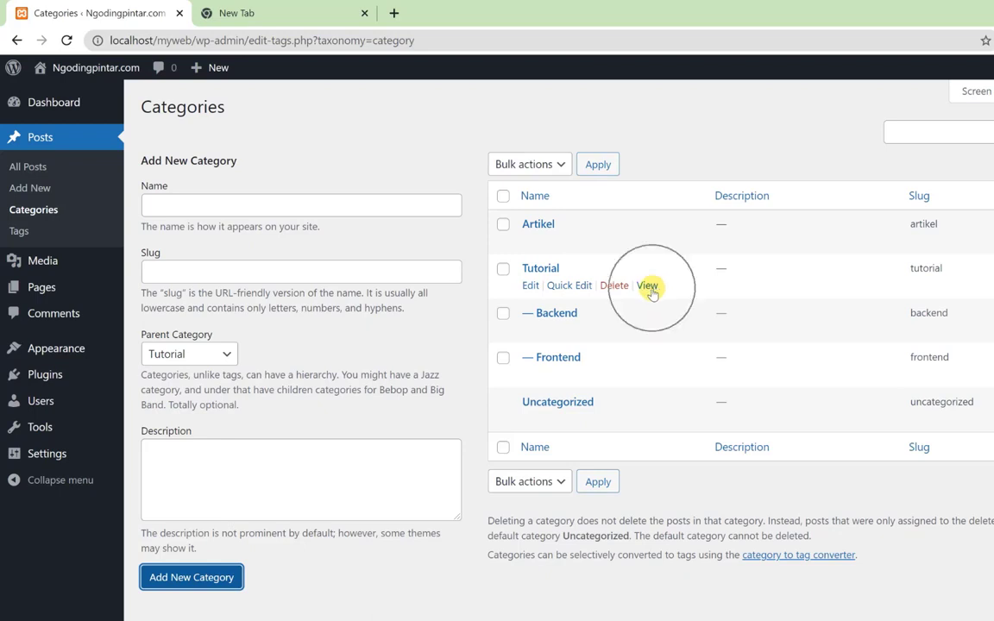
right_click(652, 289)
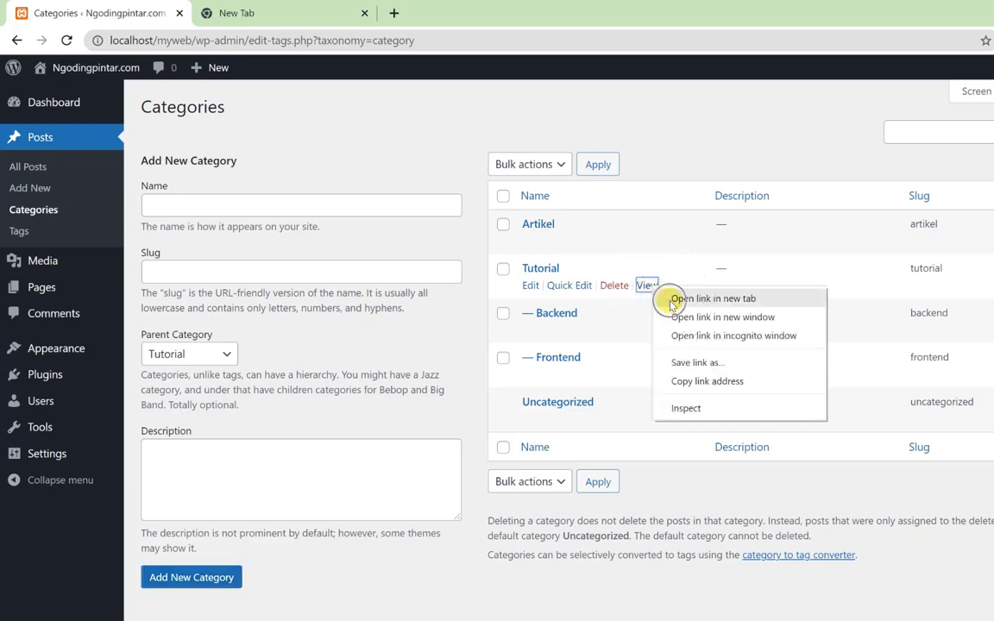
click(672, 300)
click(206, 11)
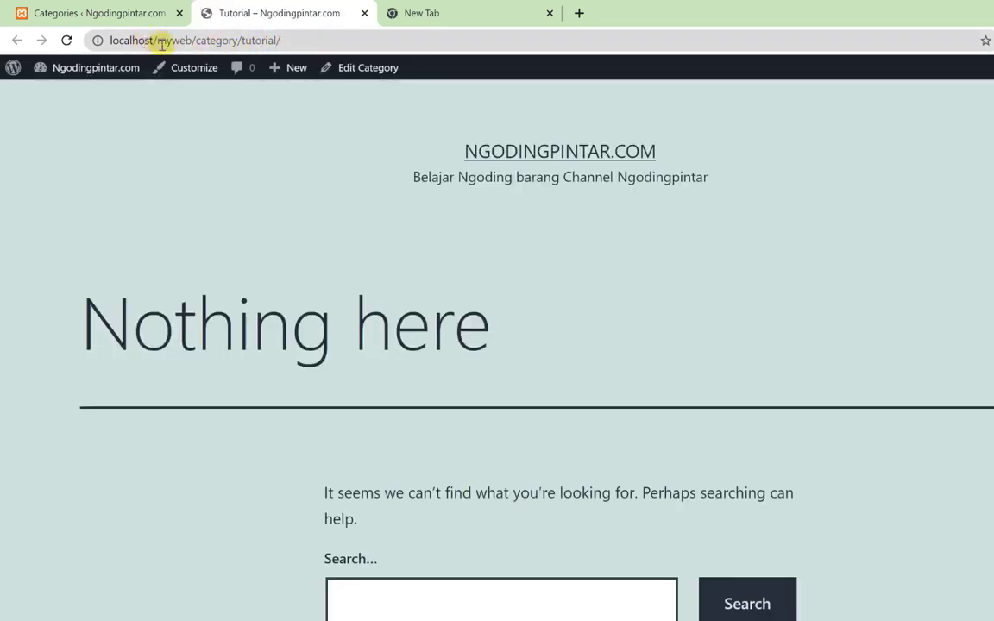
drag(158, 41, 192, 40)
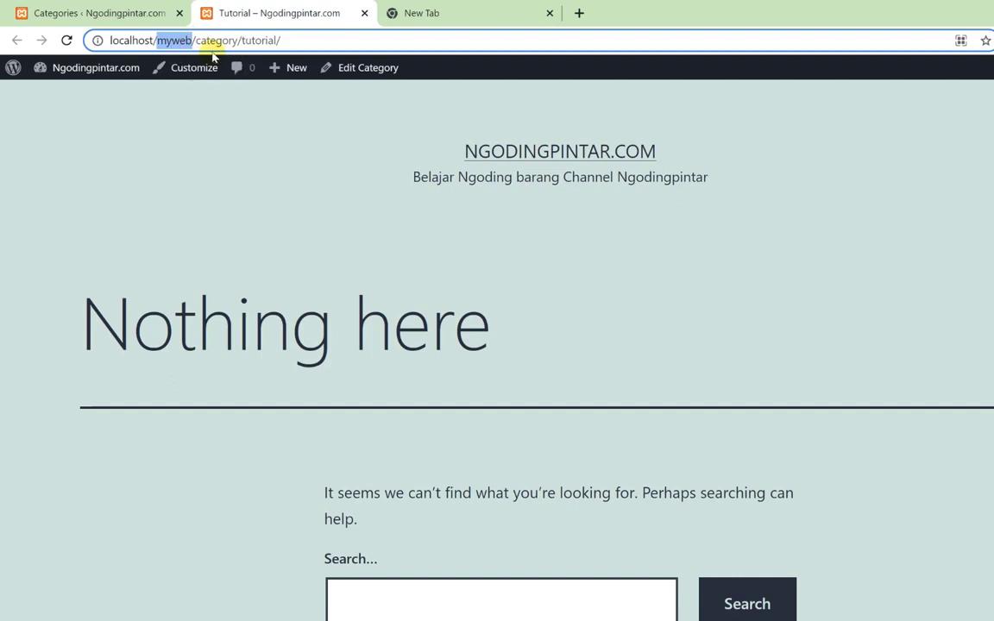
double_click(201, 41)
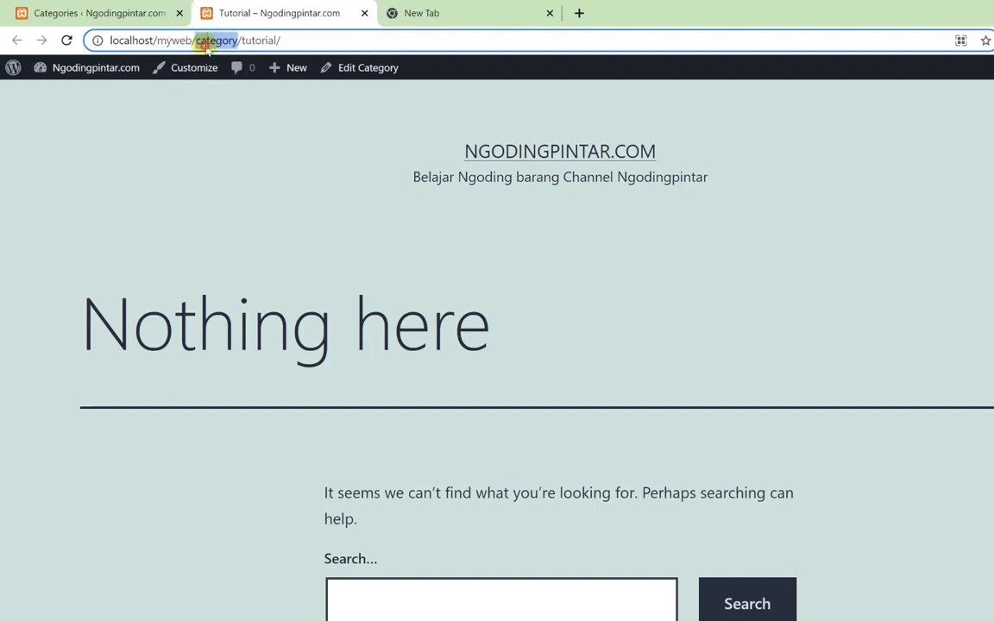
double_click(259, 42)
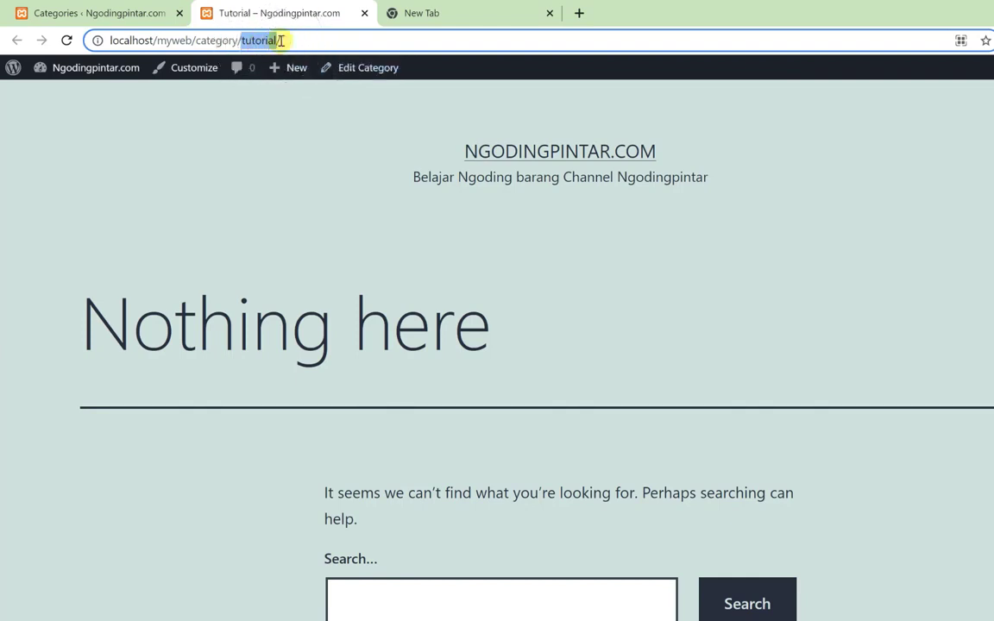
View the Backend category's page in another browser tab and examine how its URL combines the parent and child slugs
click(146, 12)
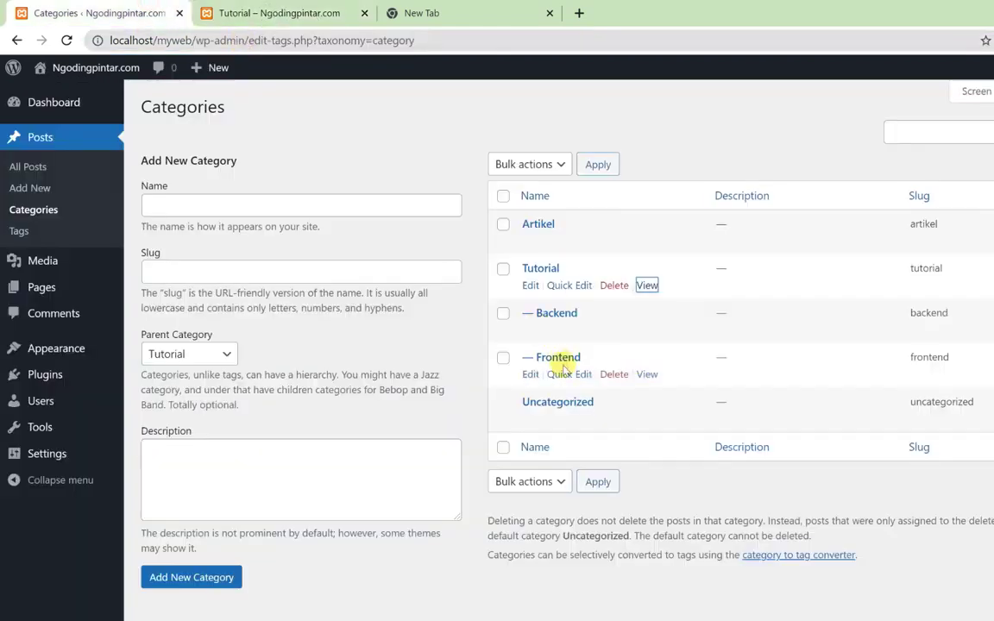
click(647, 332)
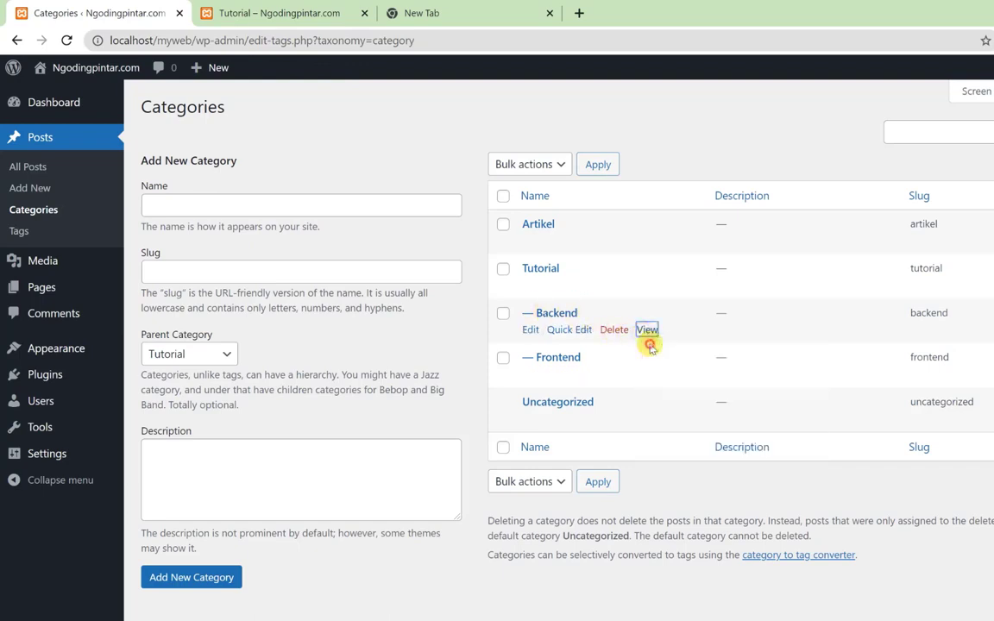
click(392, 13)
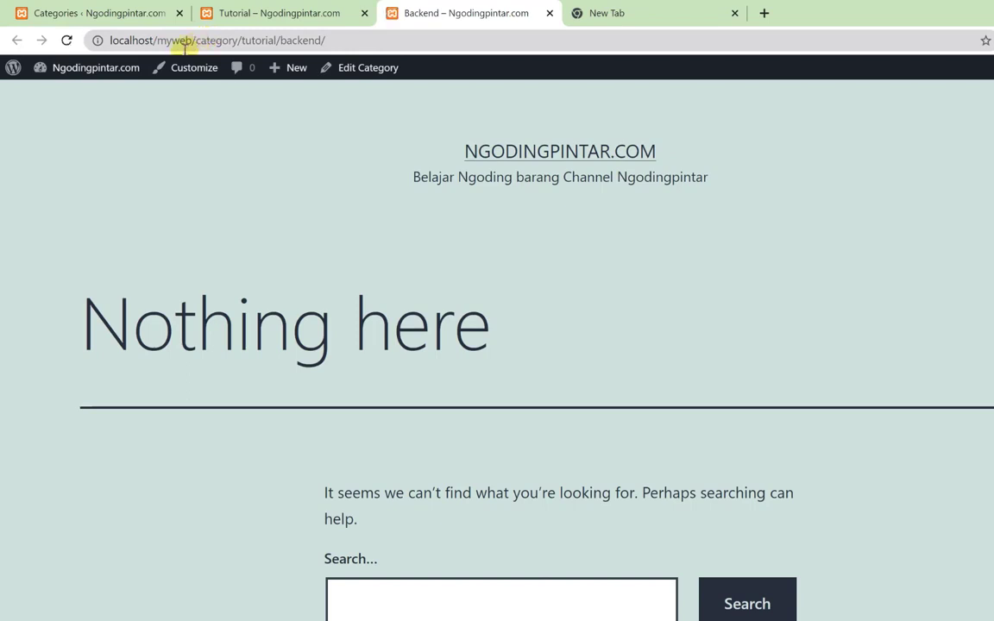
drag(157, 41, 191, 52)
double_click(215, 40)
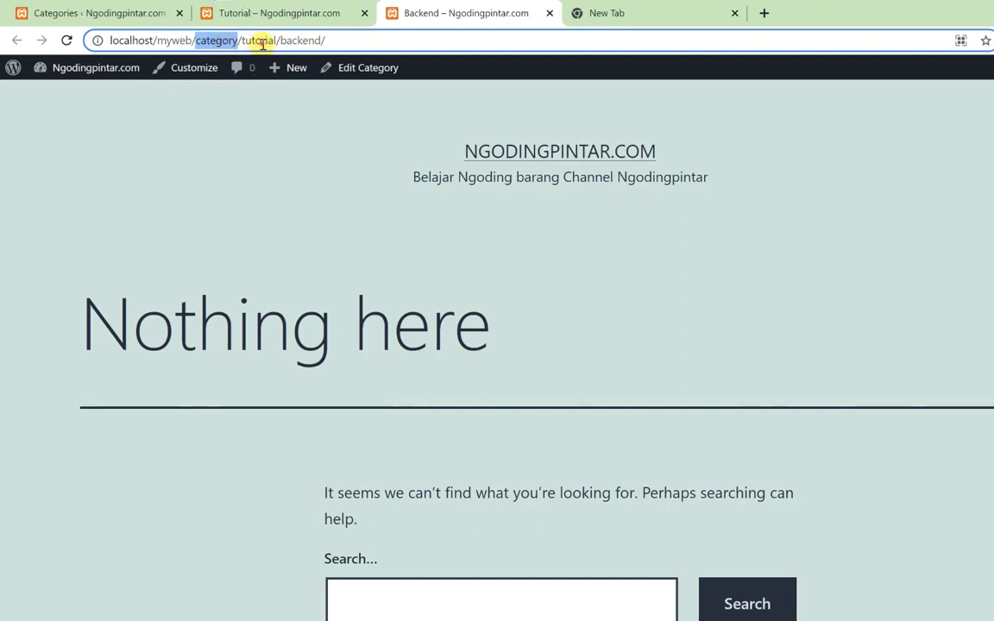
double_click(259, 44)
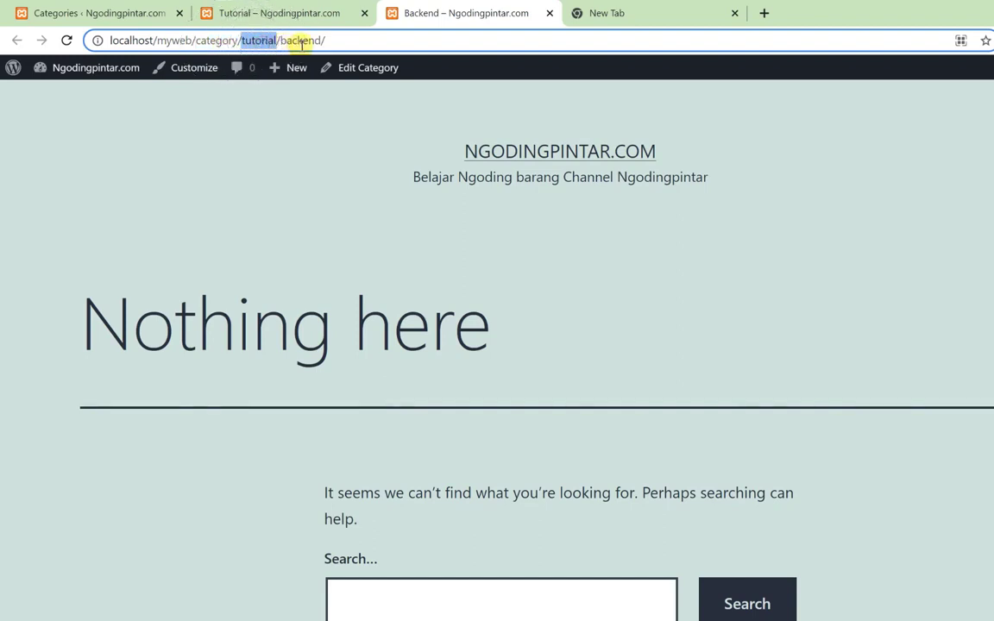
double_click(302, 43)
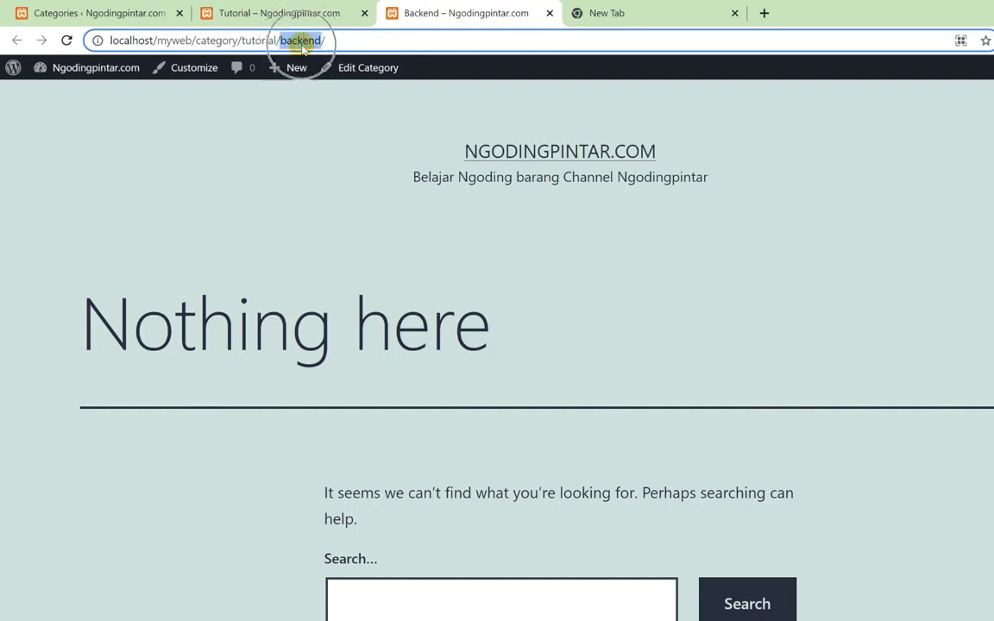
click(256, 39)
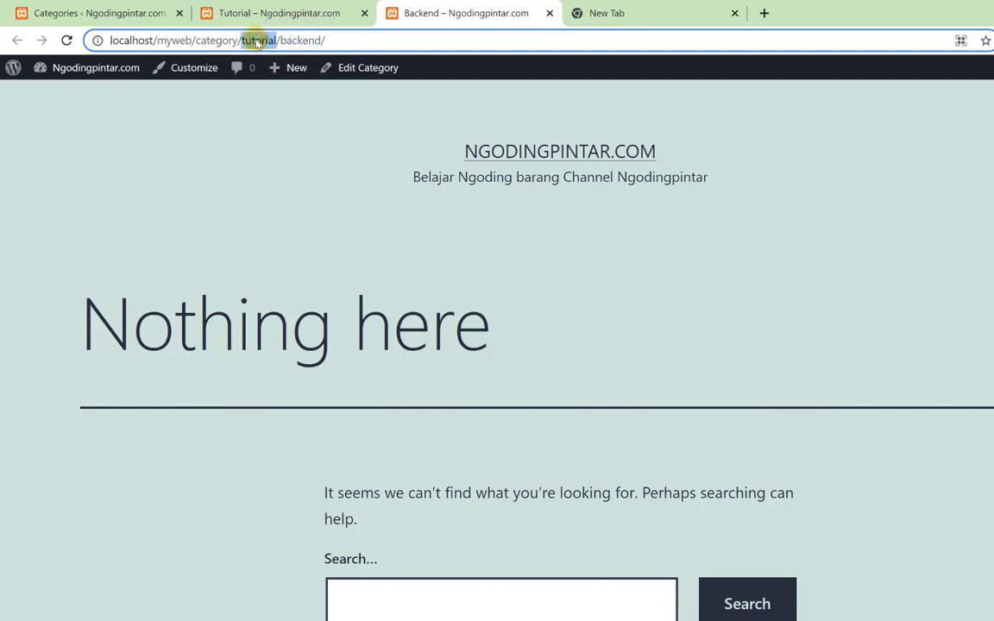
double_click(301, 41)
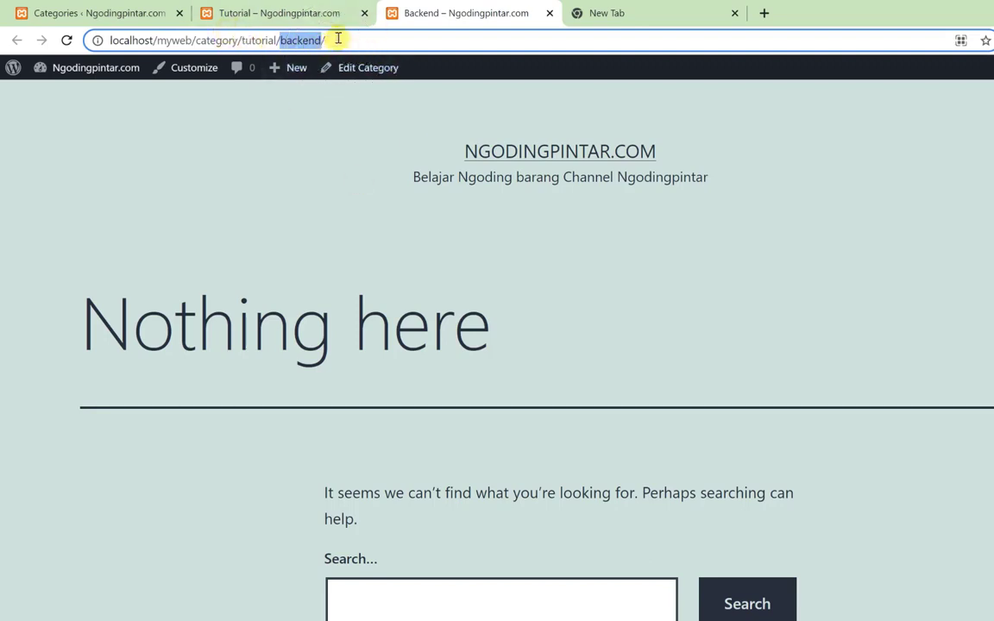
drag(337, 40, 195, 41)
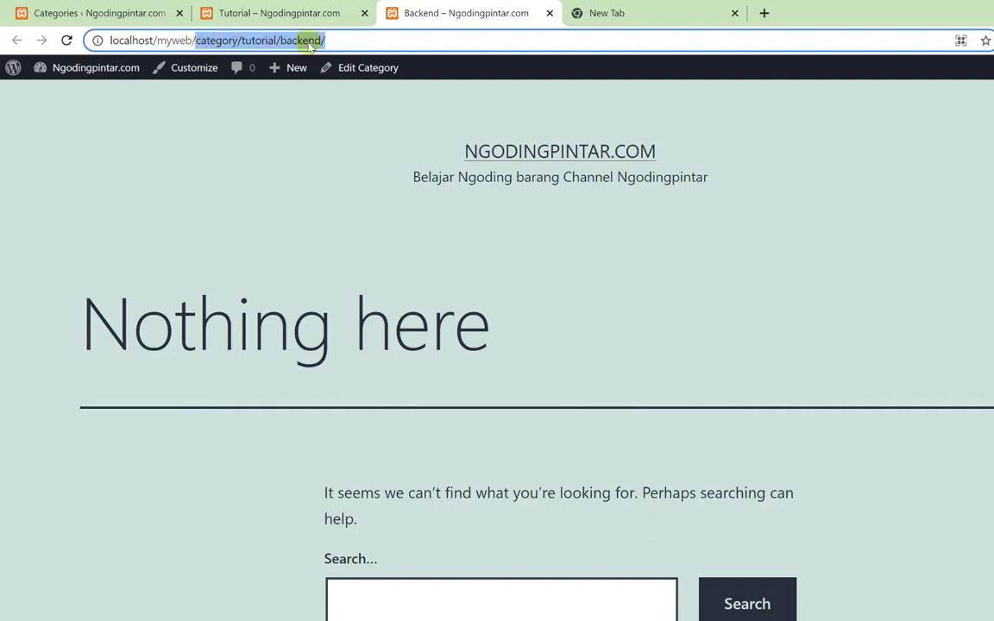
click(361, 38)
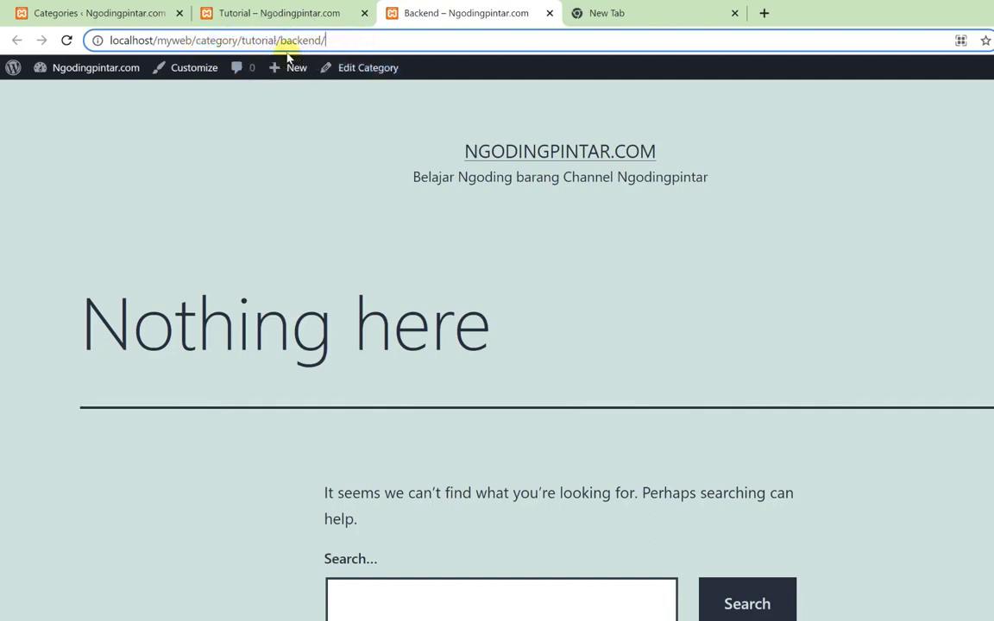
Return to the category list and open the management page for post tags
click(129, 13)
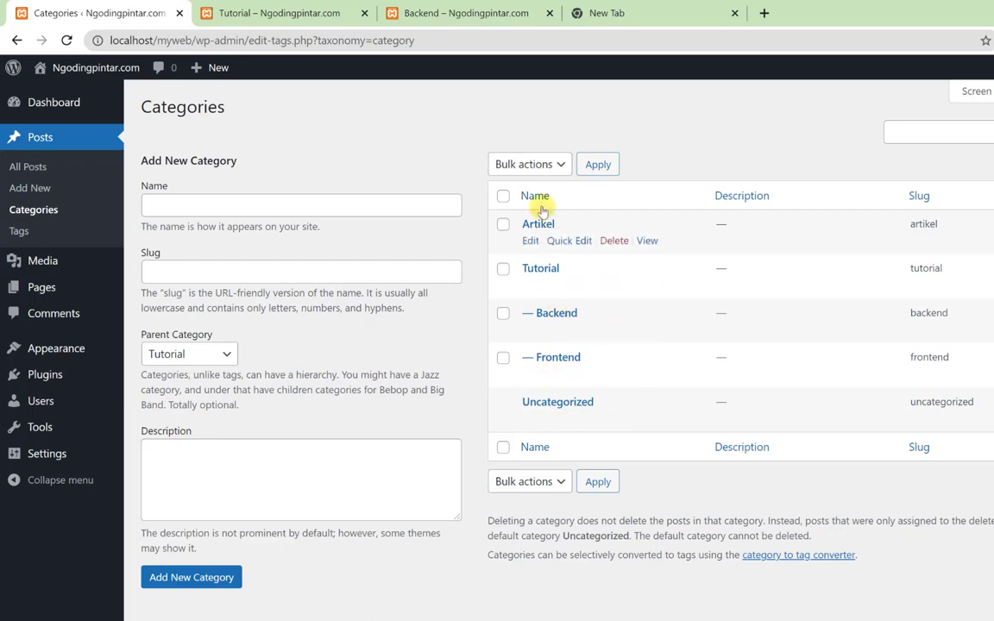
click(21, 229)
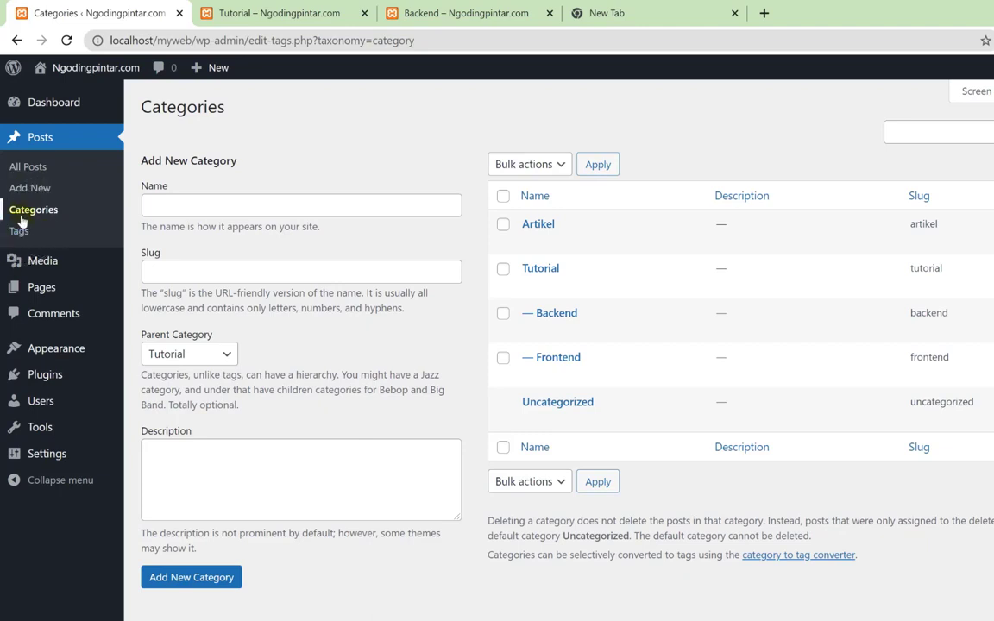
click(31, 140)
click(31, 233)
click(16, 235)
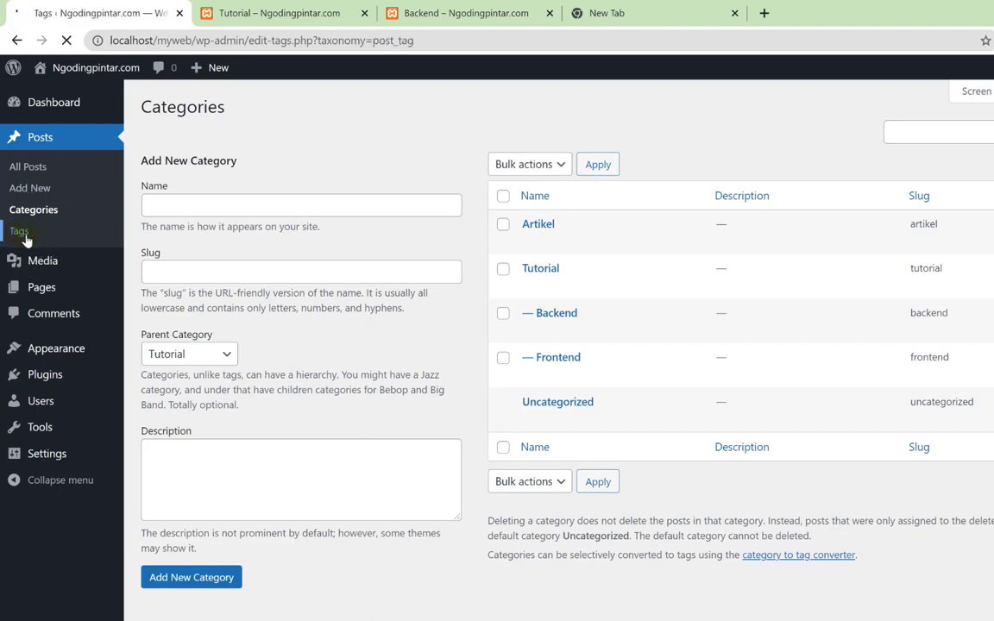
Add a post tag named pemrograman, leaving its slug and description empty
click(219, 211)
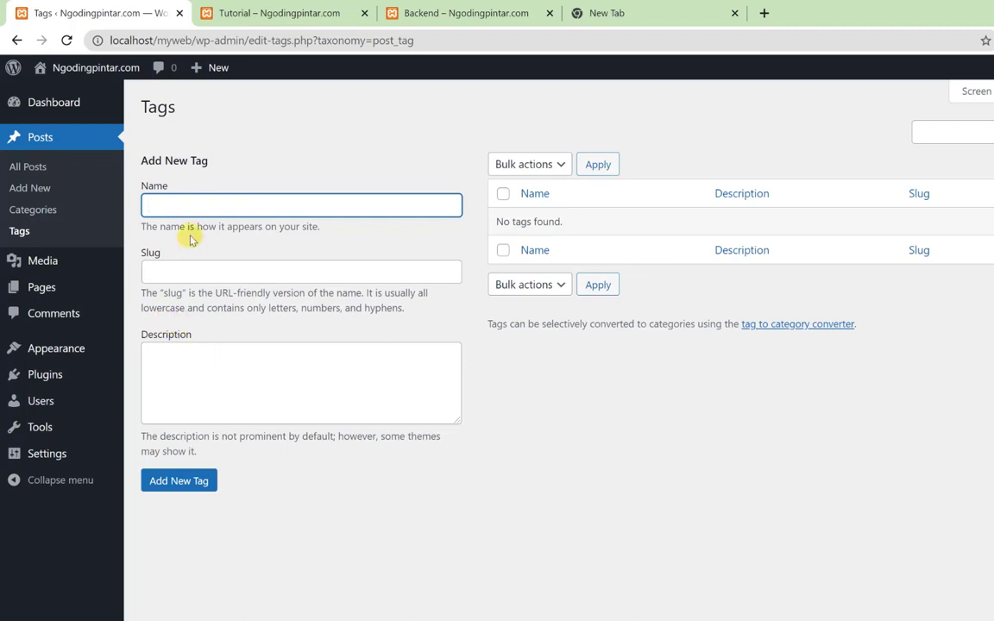
text(pemrp)
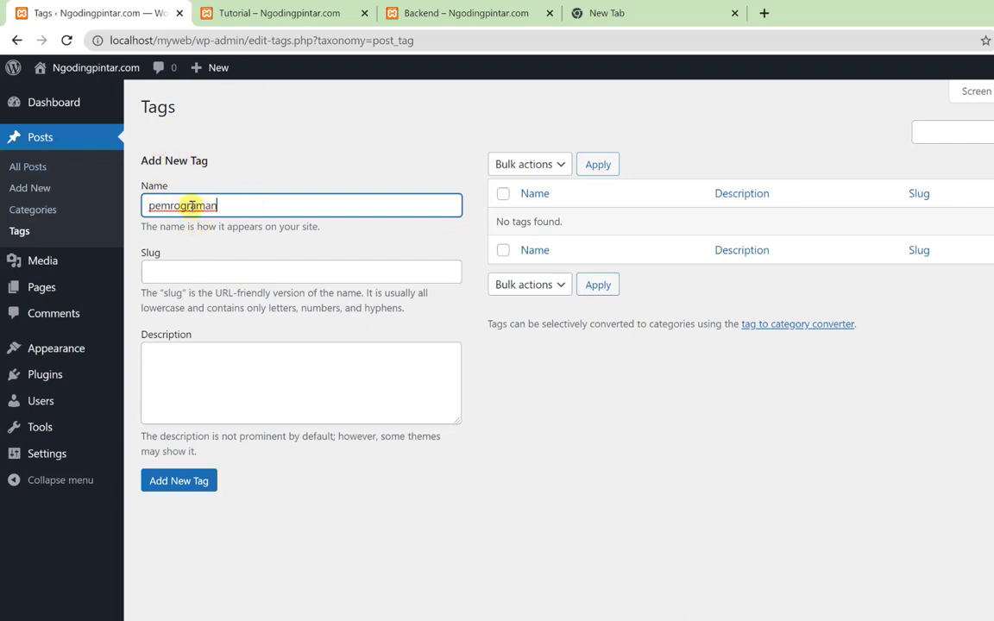
click(181, 273)
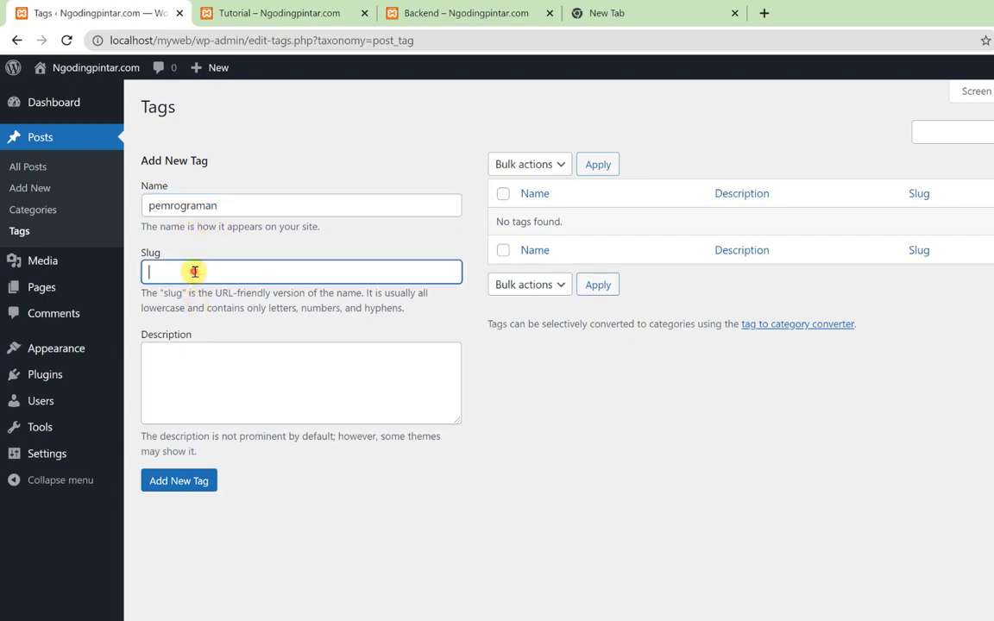
click(195, 477)
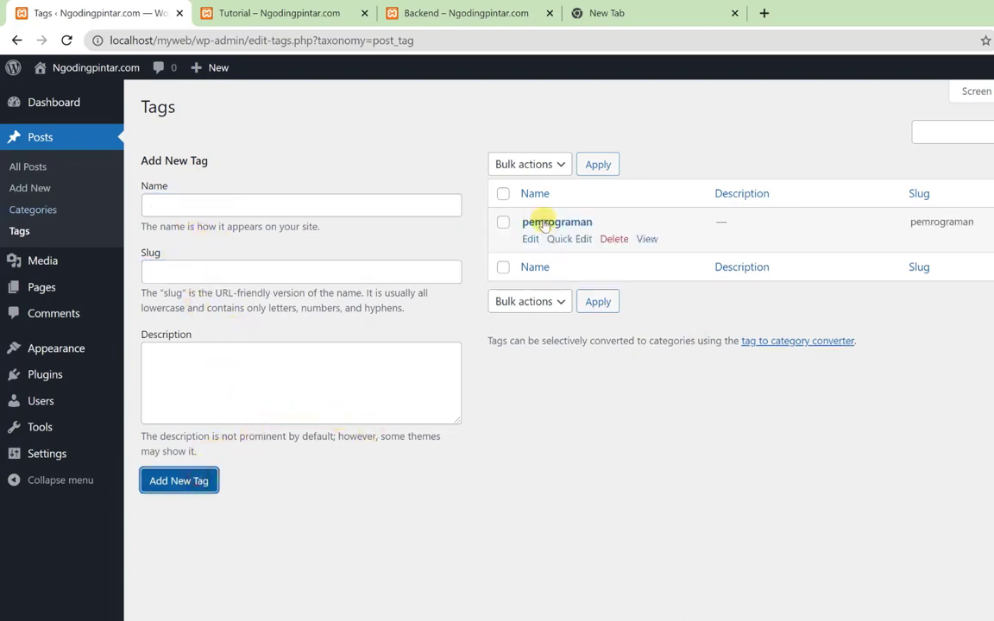
Add two more post tags named php and html, leaving their slugs and descriptions empty
click(317, 214)
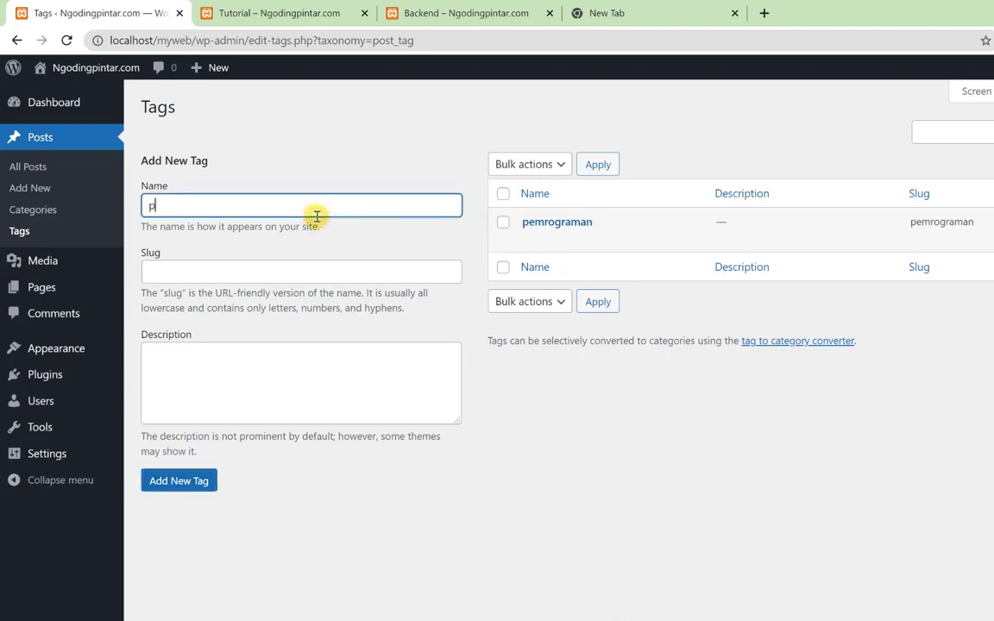
click(178, 480)
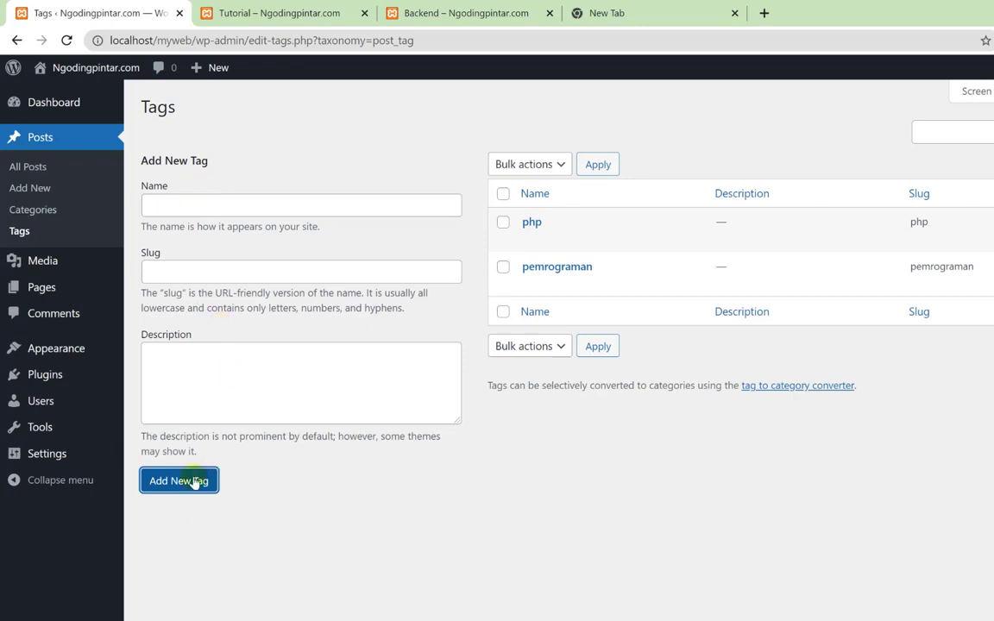
click(270, 207)
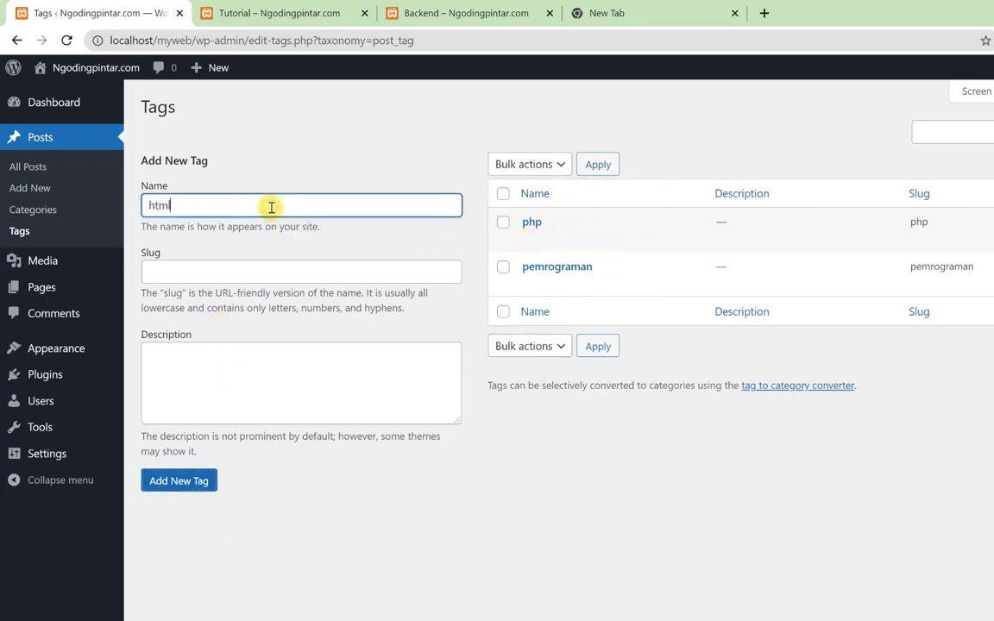
click(207, 480)
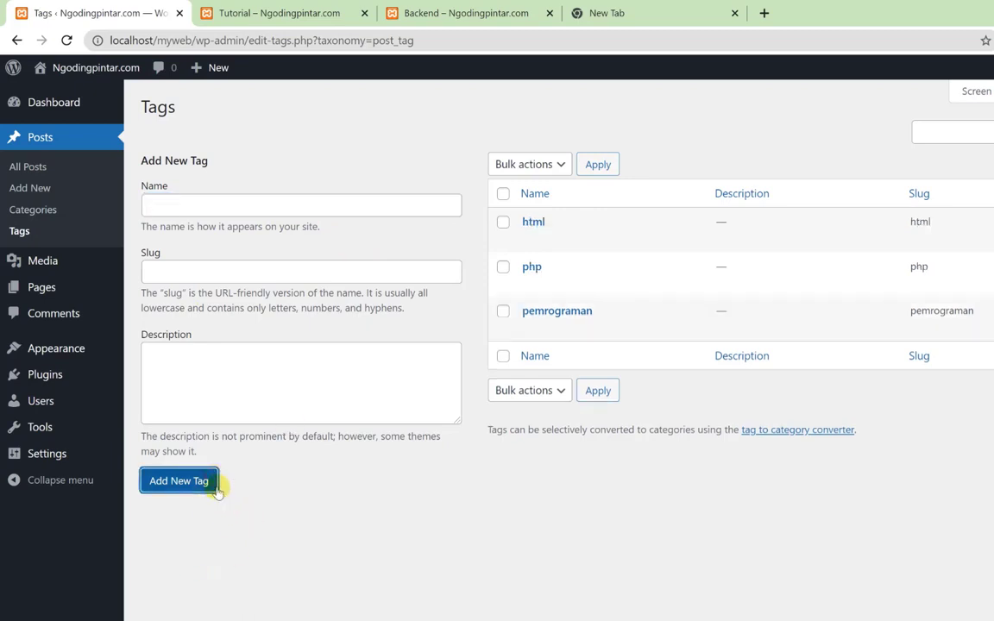
View the php tag's page in a new browser tab and examine each part of its URL and the page content
mouse_move(527, 276)
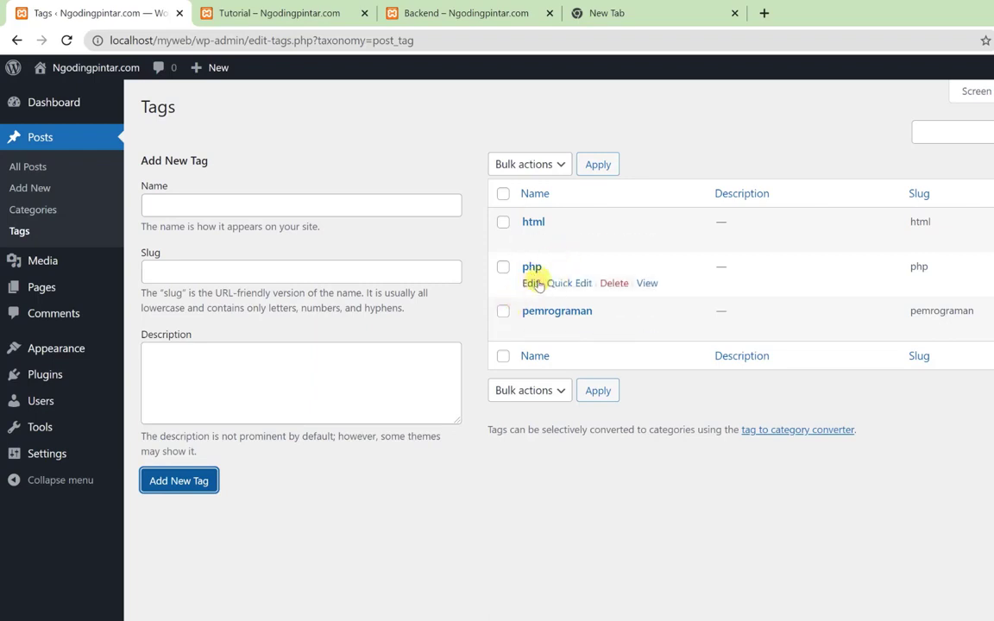
right_click(648, 285)
click(671, 301)
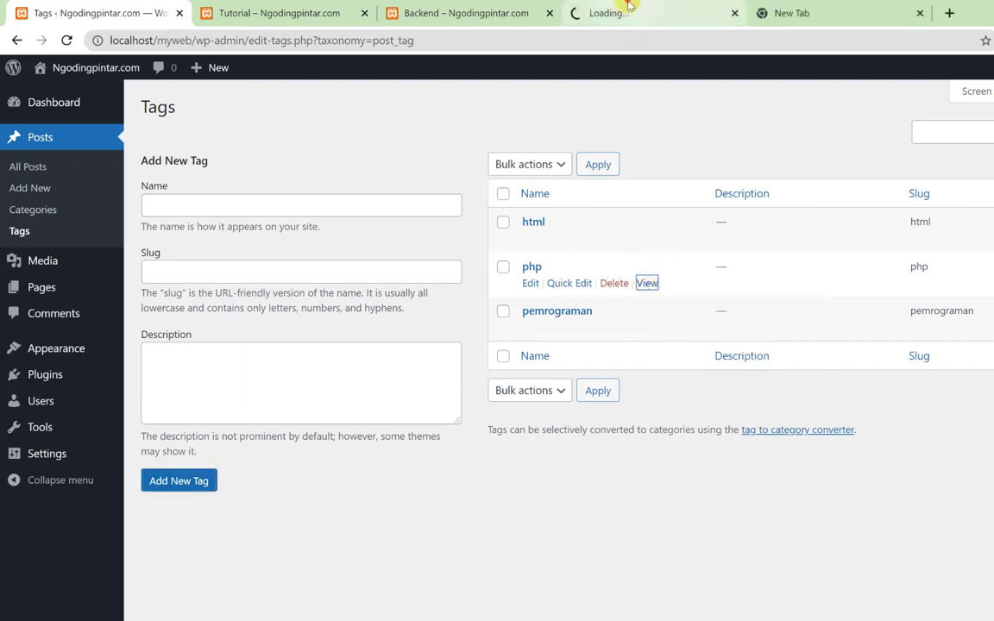
click(573, 10)
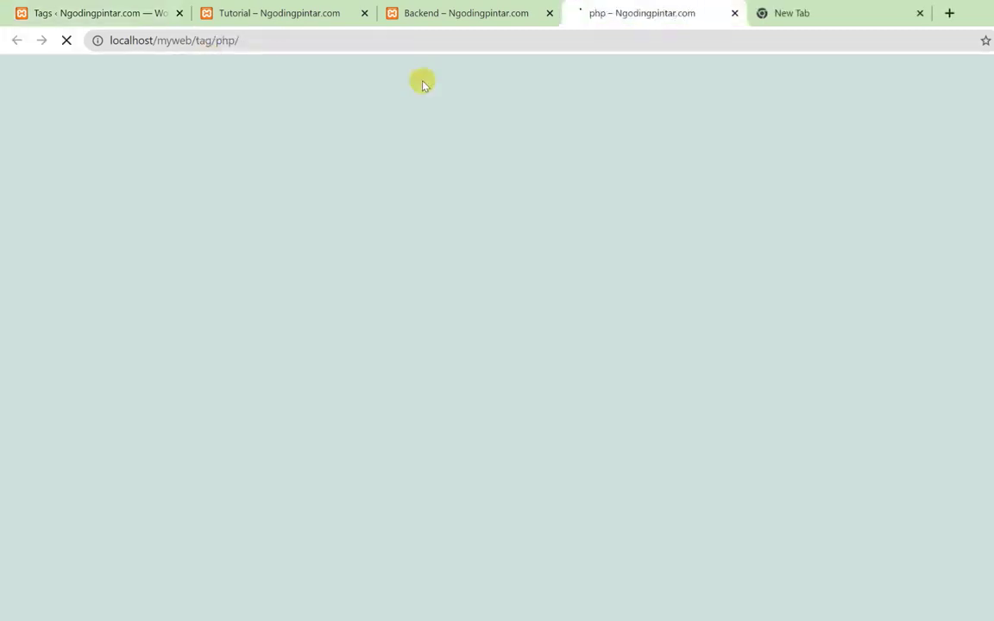
click(191, 40)
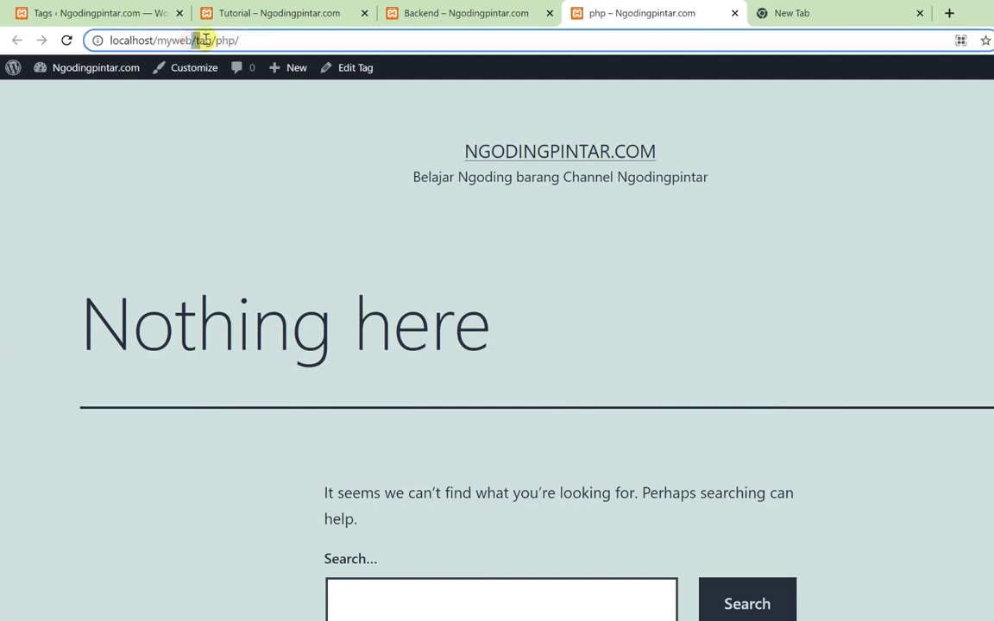
drag(207, 39, 161, 39)
double_click(158, 40)
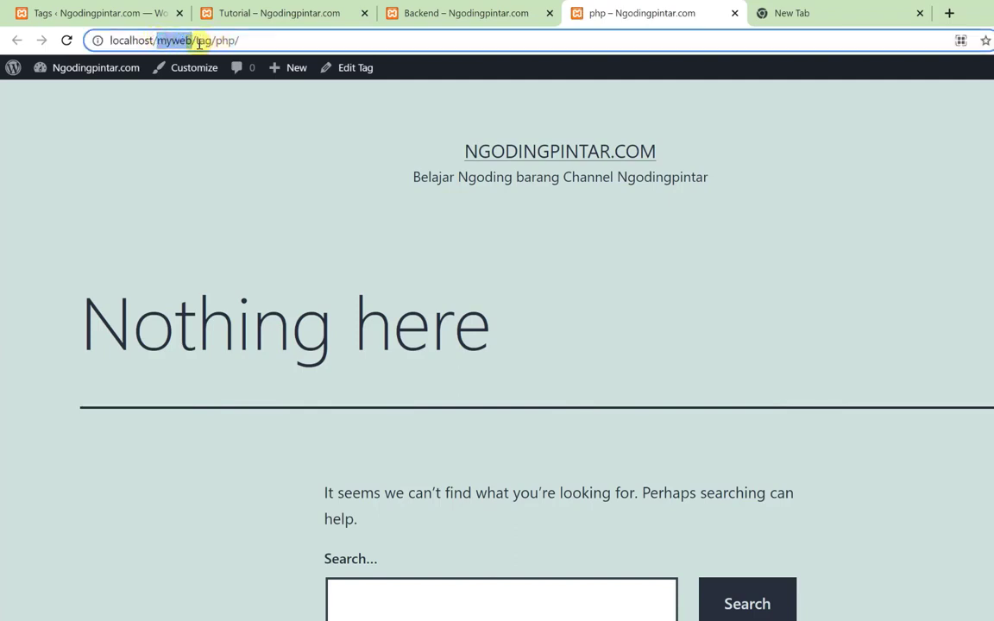
double_click(202, 40)
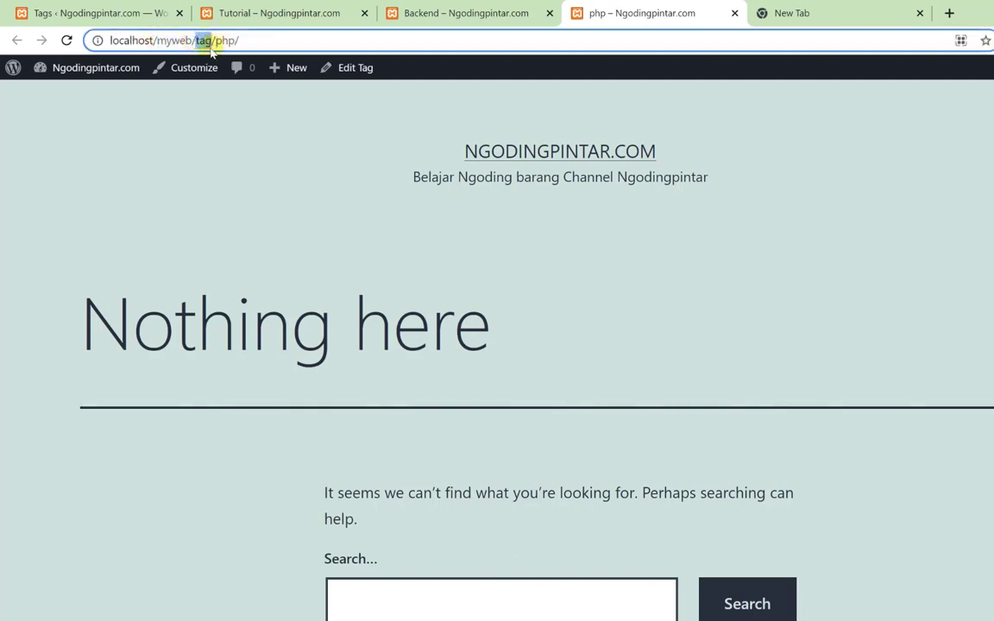
double_click(228, 40)
double_click(234, 42)
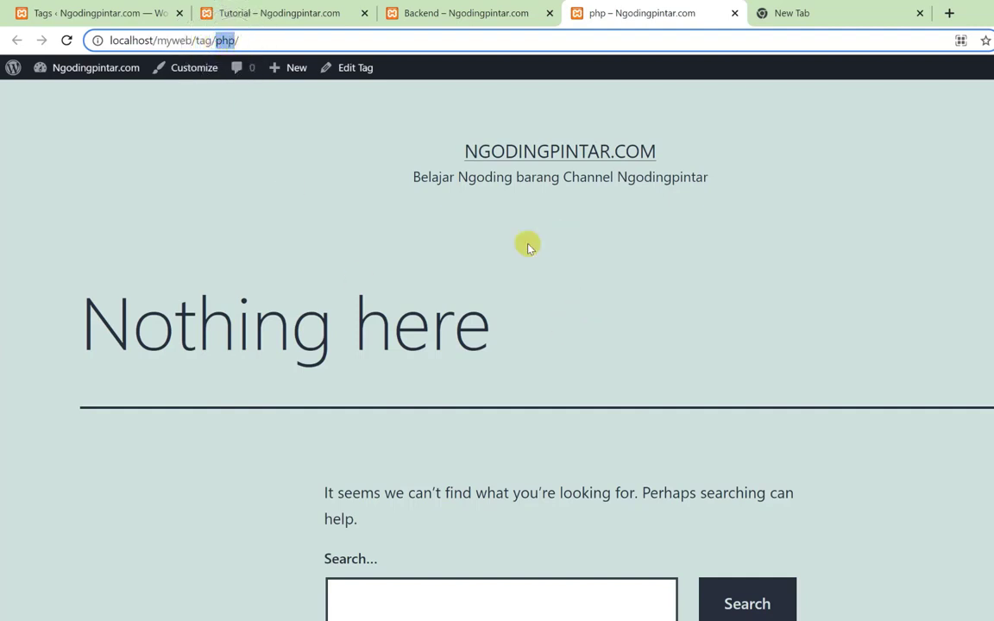
scroll(406, 268, down, 3)
scroll(431, 284, up, 3)
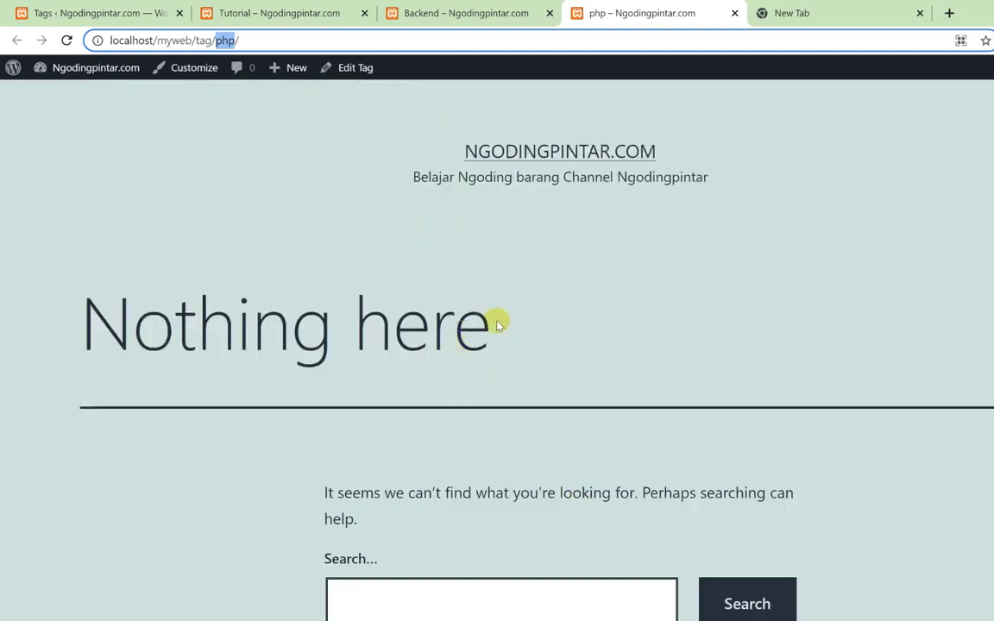
Revisit the open Tutorial and Backend category pages to compare their URLs with the php tag's URL
click(385, 380)
click(298, 10)
click(428, 7)
click(275, 8)
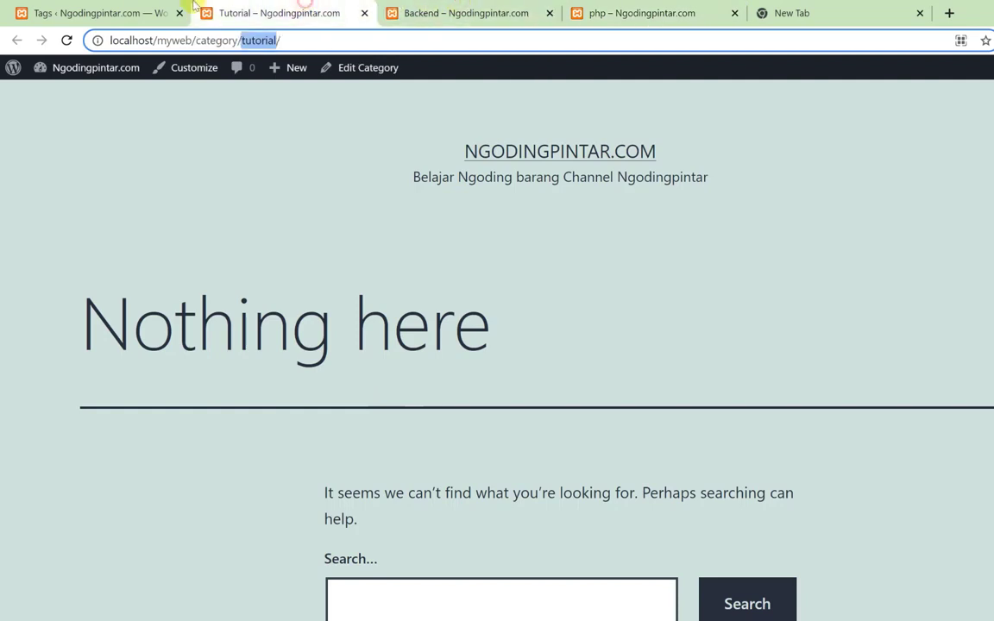
Return to the tag management page and open the management page for post categories
click(129, 8)
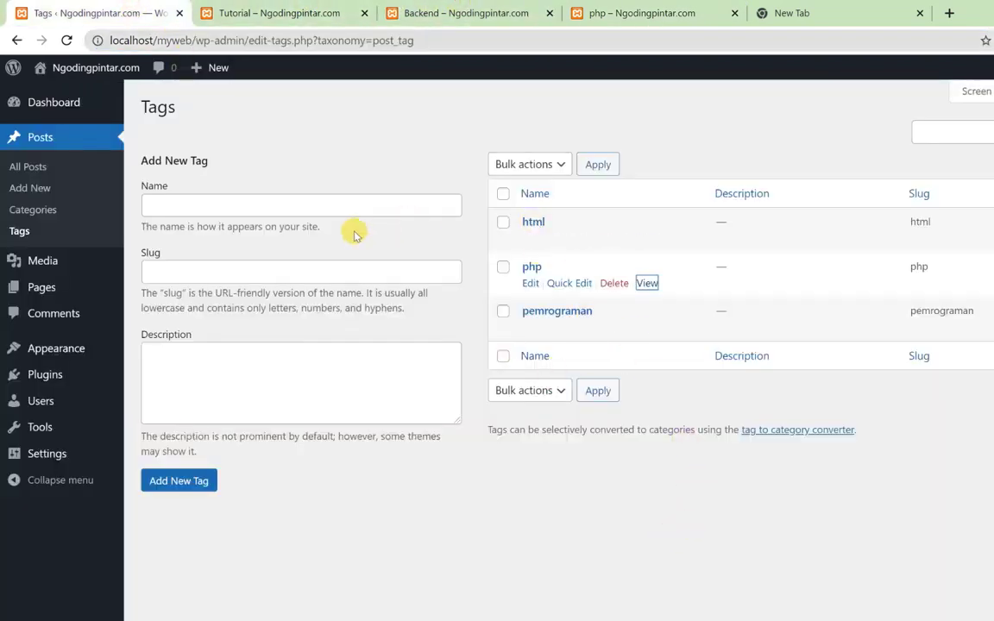
click(54, 215)
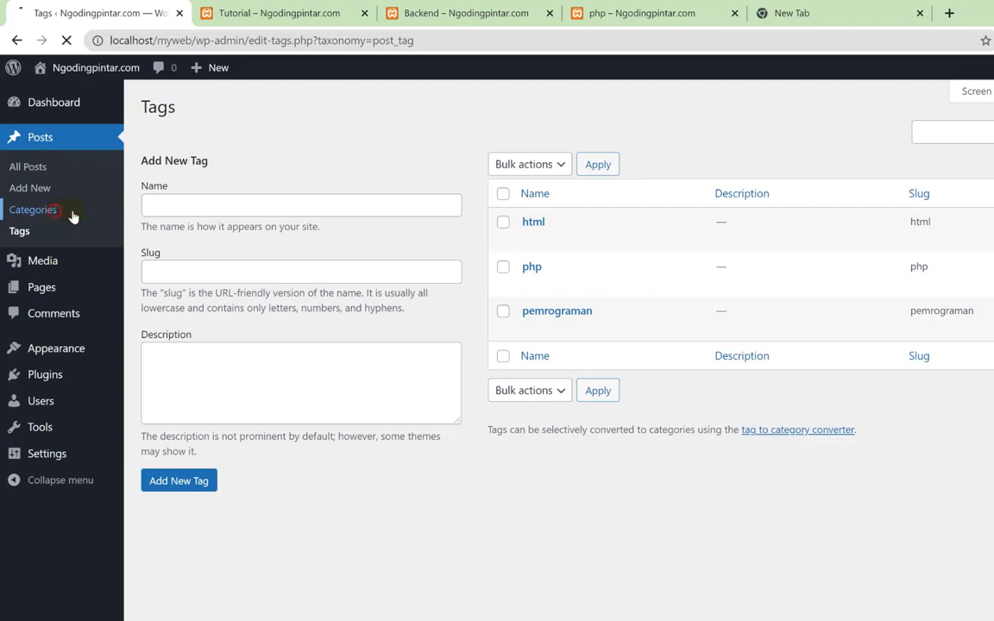